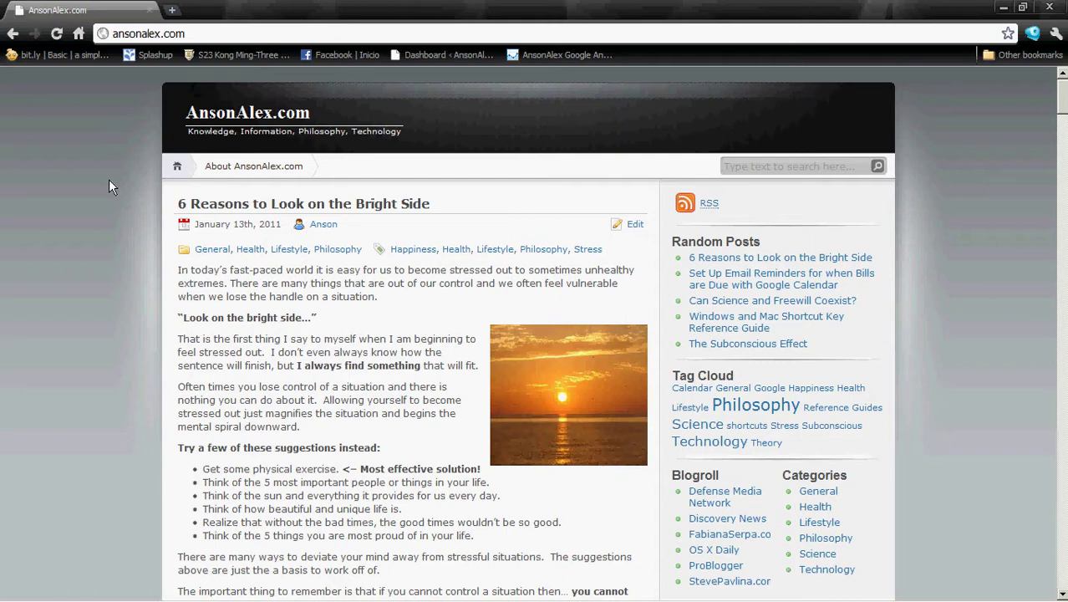
Go to the google.com homepage and open the Google sign-in page.
click(226, 33)
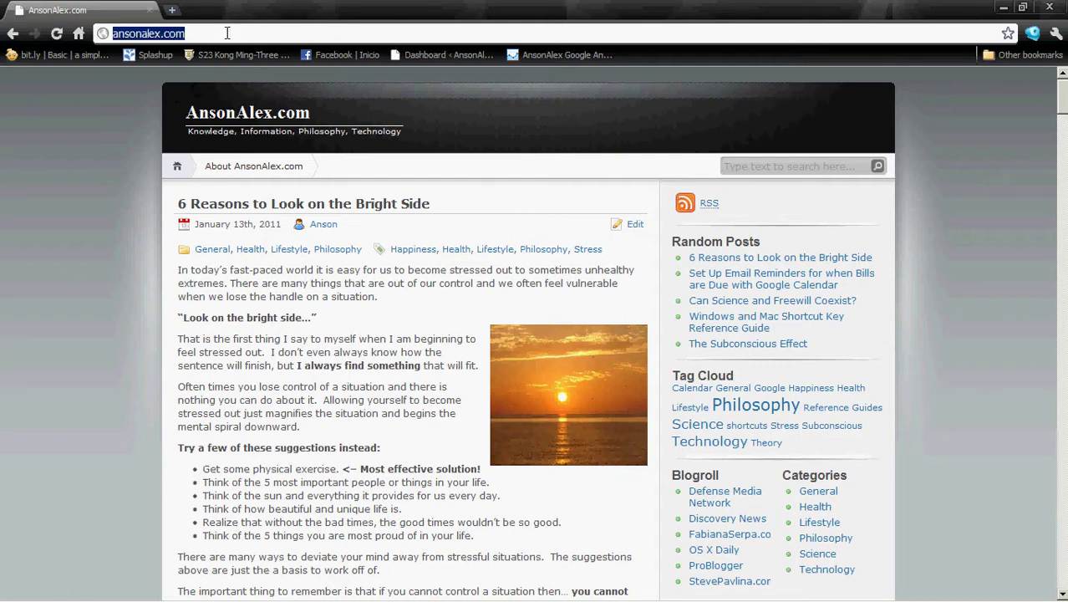
text(goog)
key(Return)
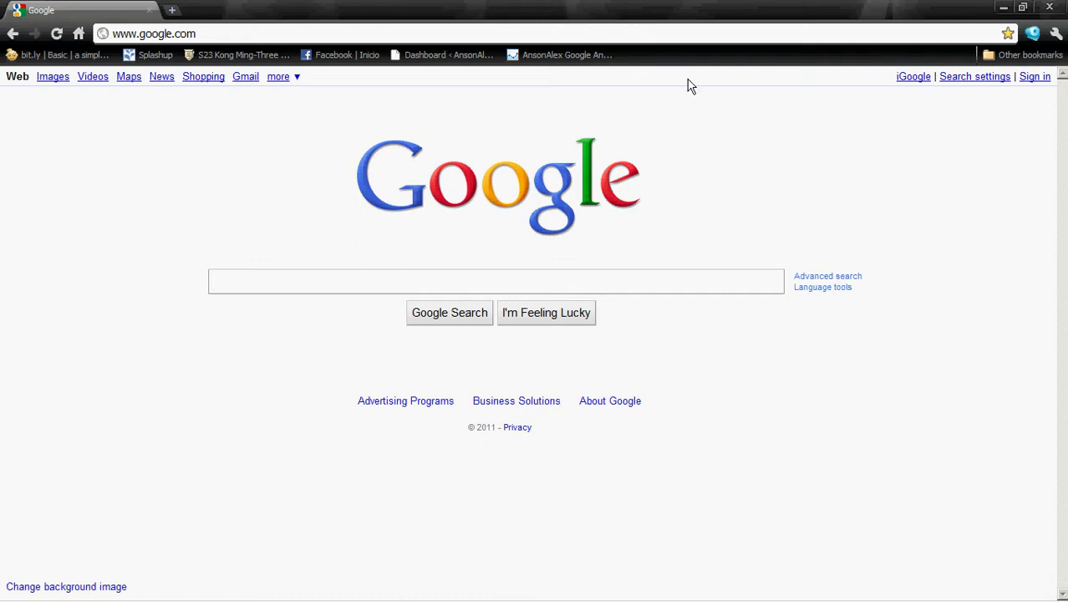
click(1035, 77)
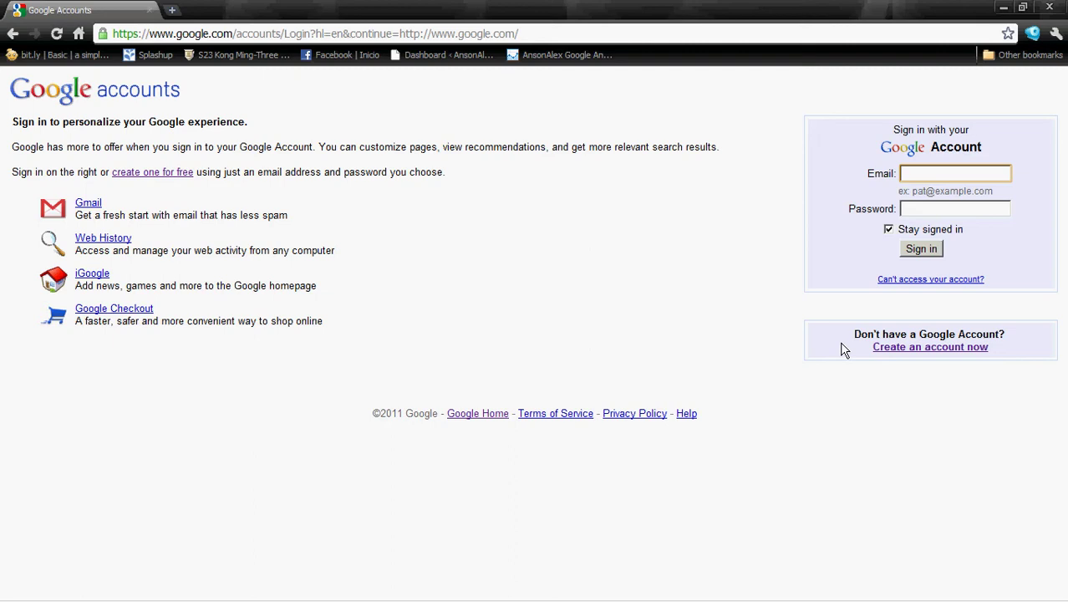
click(895, 349)
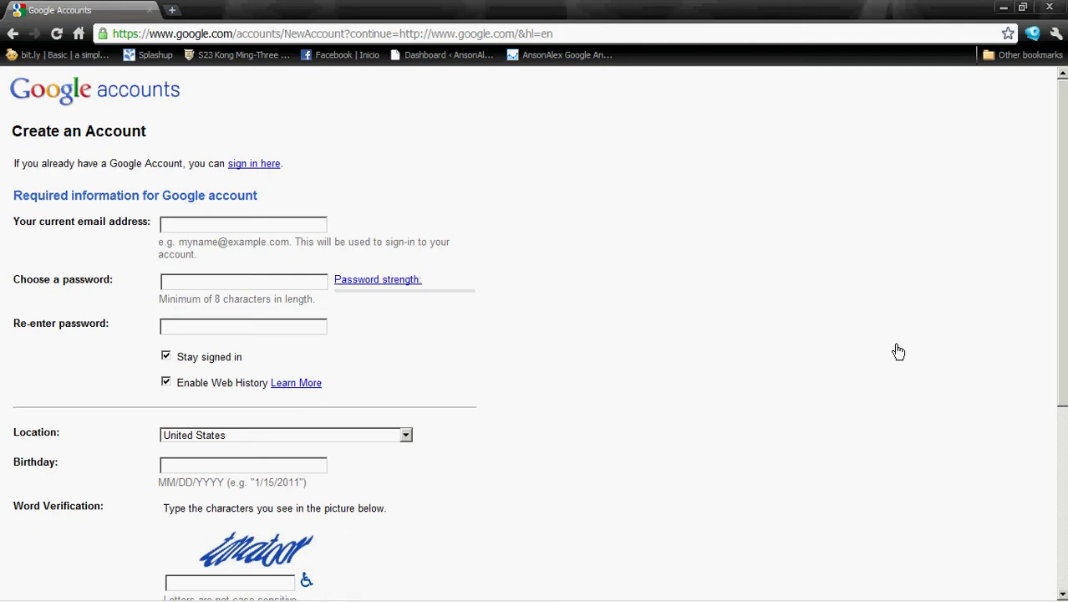
click(15, 35)
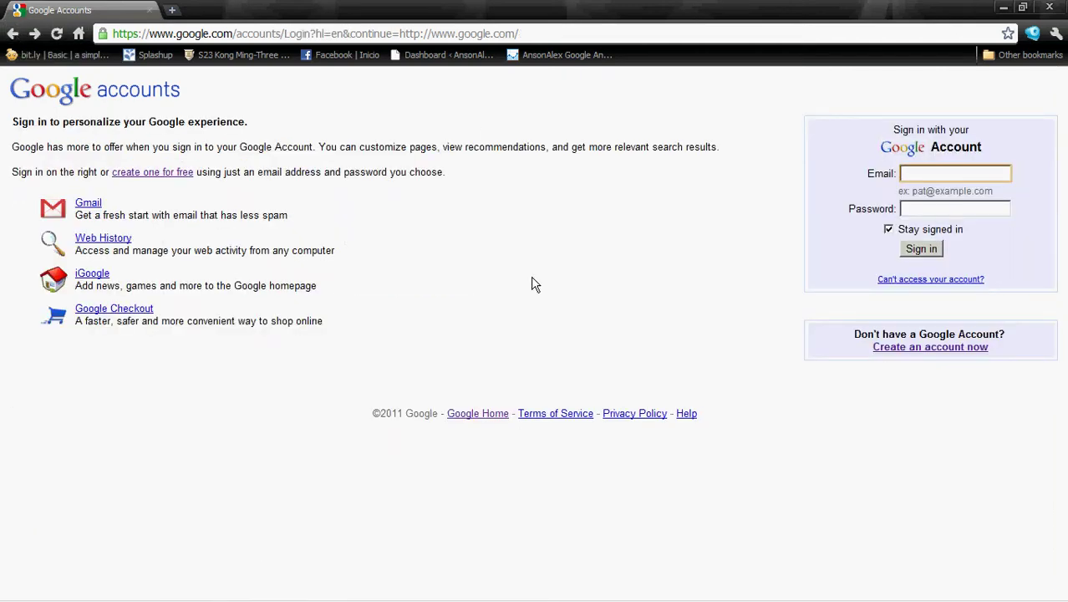
Sign in with the saved account email and its password.
text(anson)
key(Down)
key(Return)
key(Tab)
text(••••••)
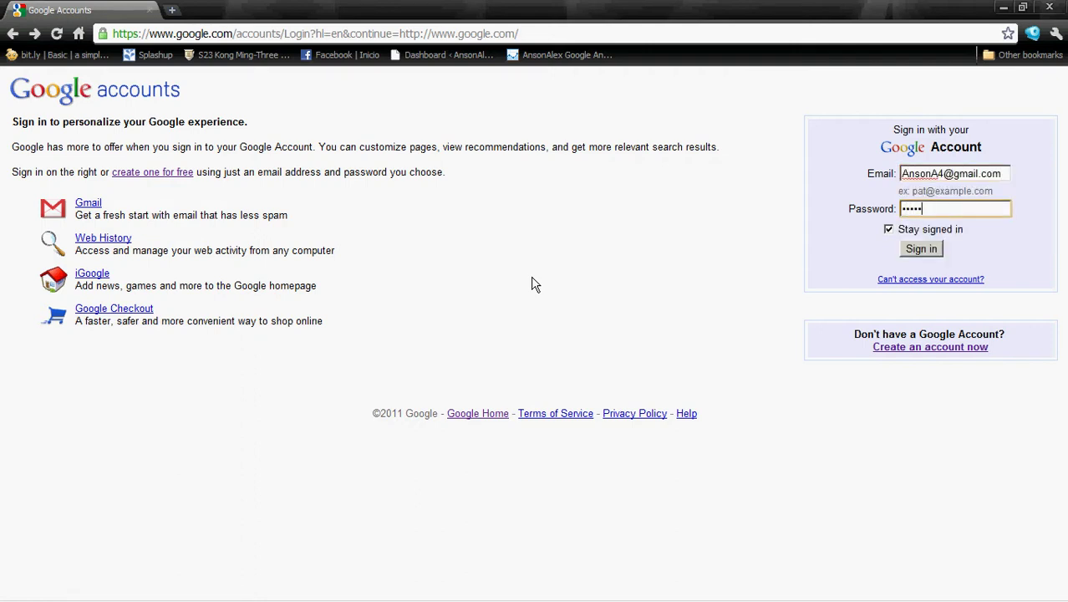
text(••••••••)
key(Return)
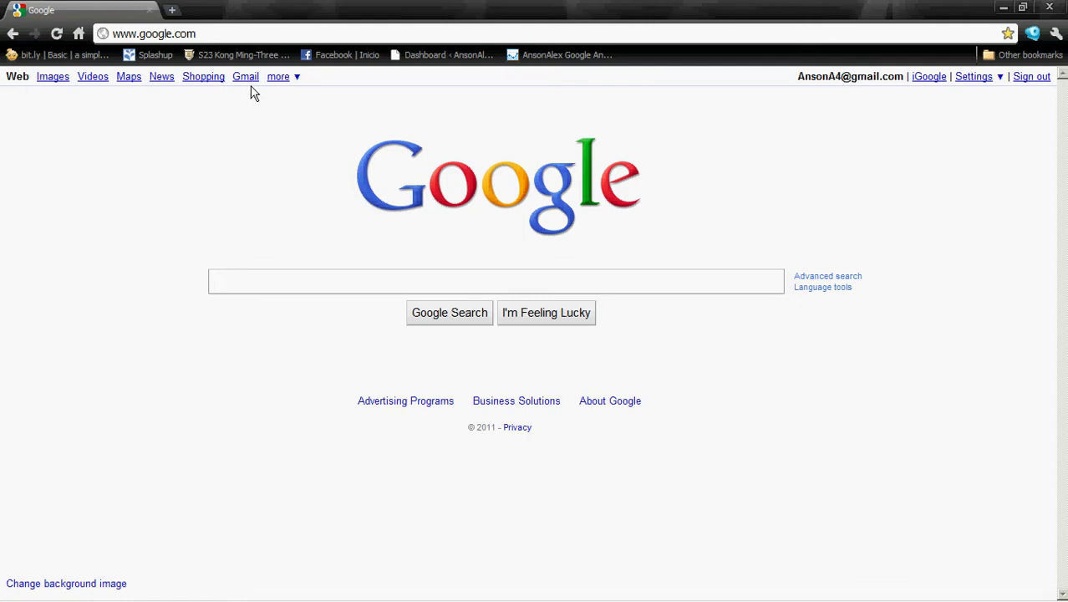
Open Google Calendar and recolour the Test calendar dark orange.
click(297, 82)
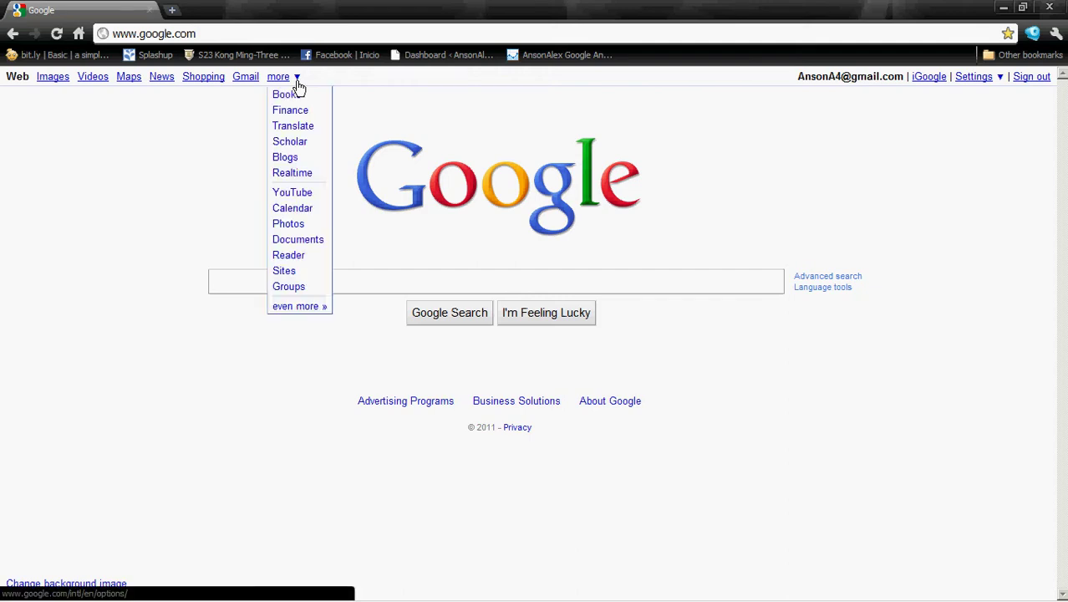
click(292, 209)
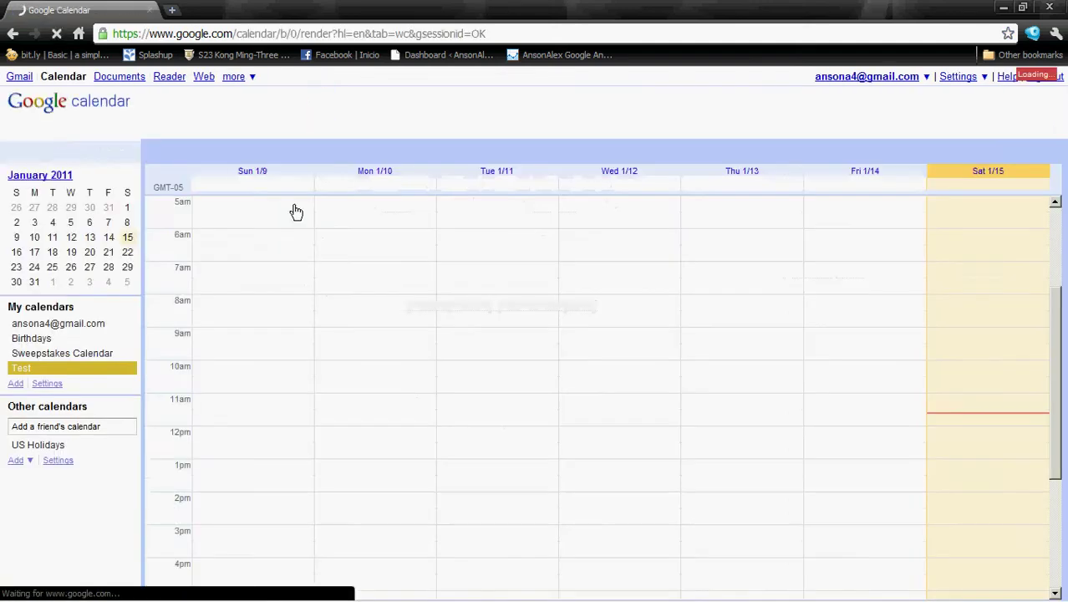
click(130, 385)
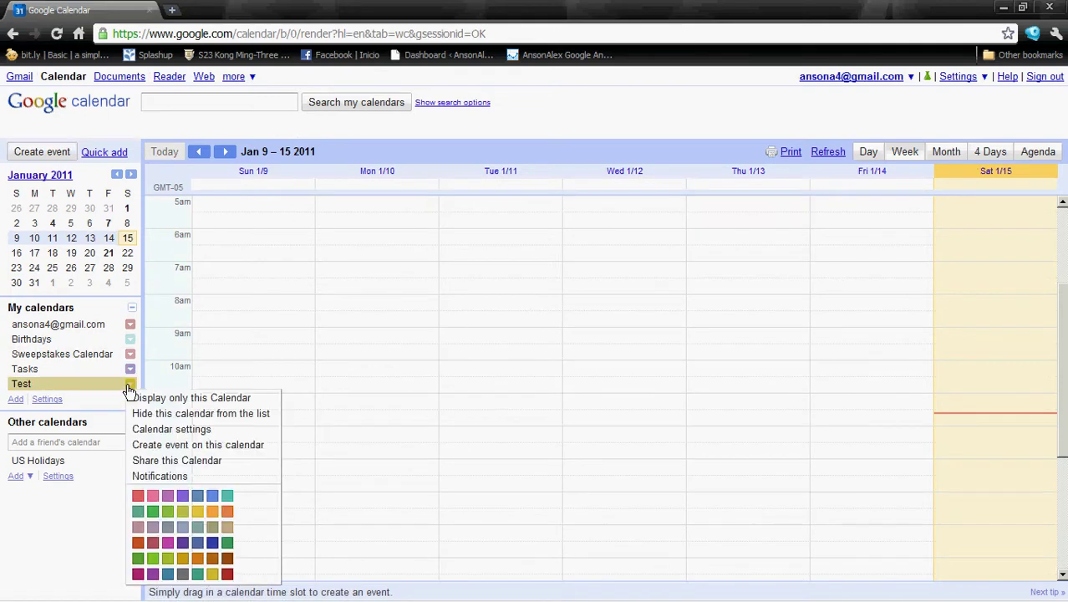
click(138, 542)
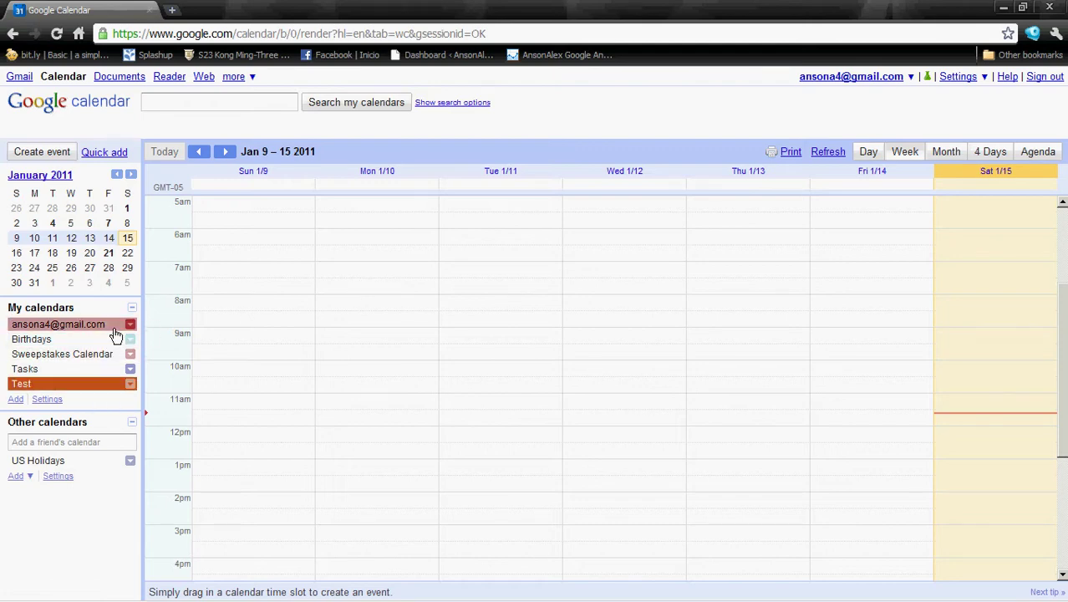
click(79, 391)
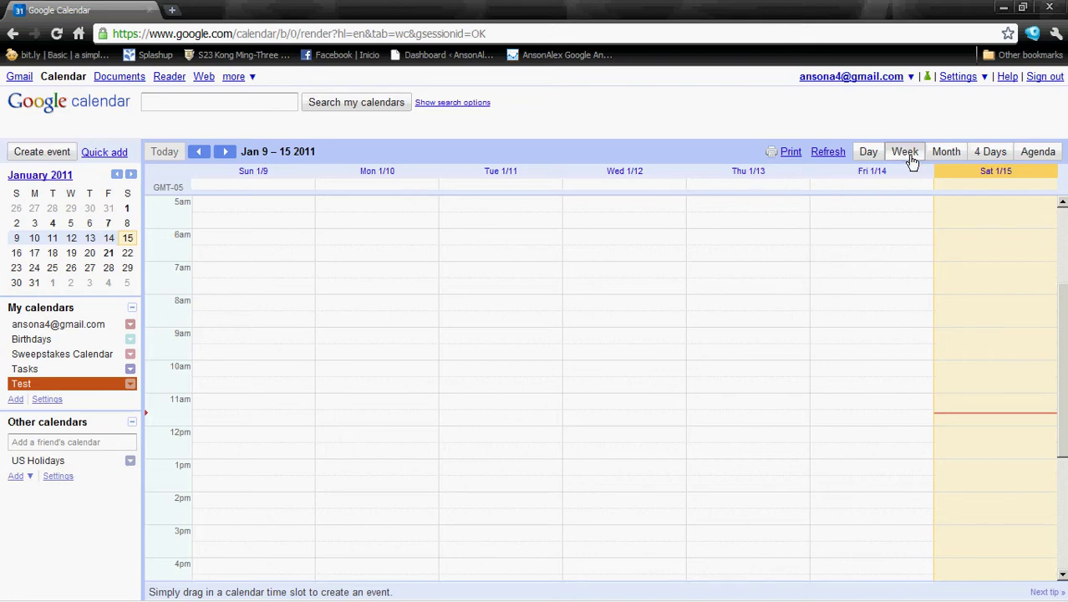
Switch to the January 2011 month view, hide the Test calendar, and start a new calendar.
click(942, 157)
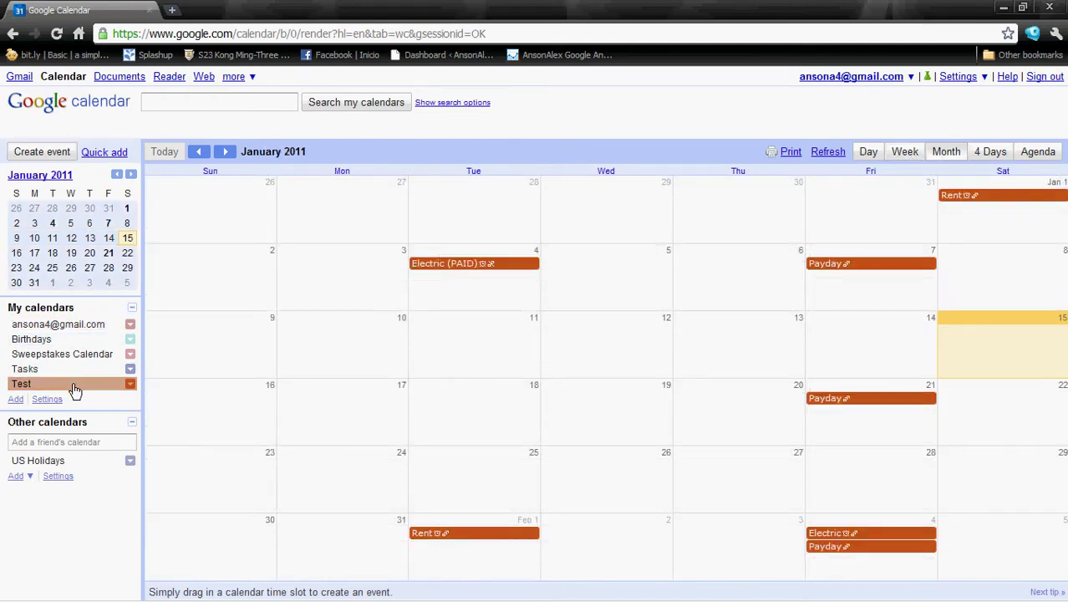
click(130, 385)
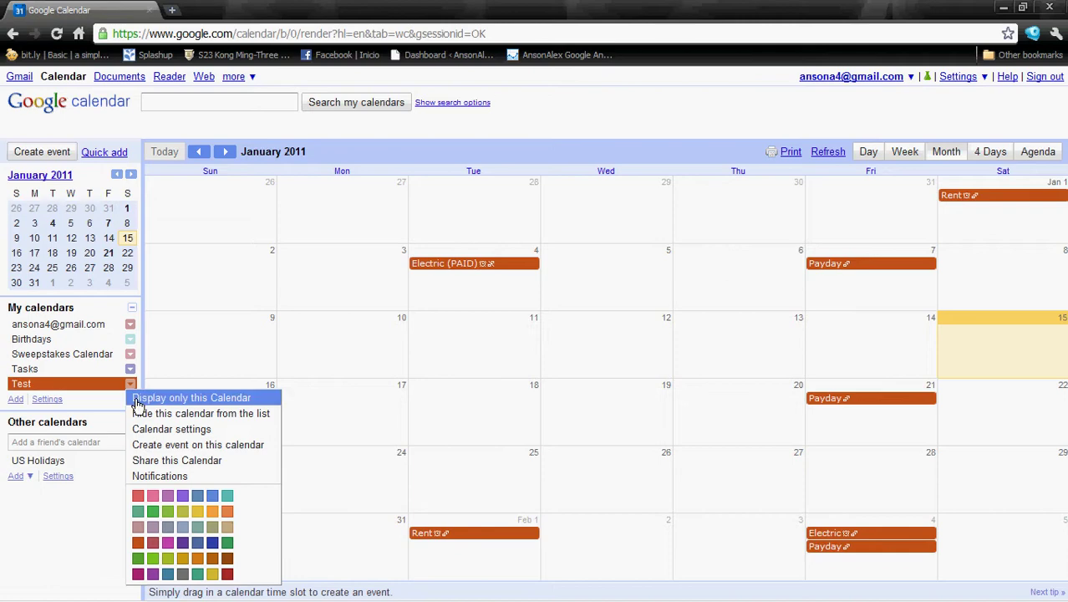
click(104, 388)
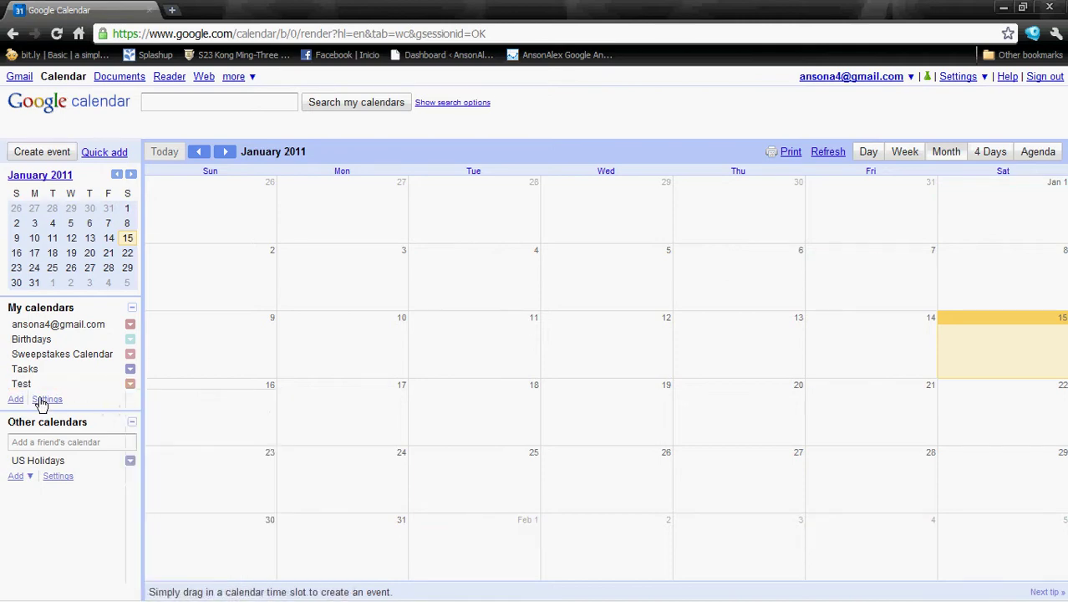
click(16, 399)
Create a calendar named 'test2' and give it a green colour.
click(306, 230)
text(tewst)
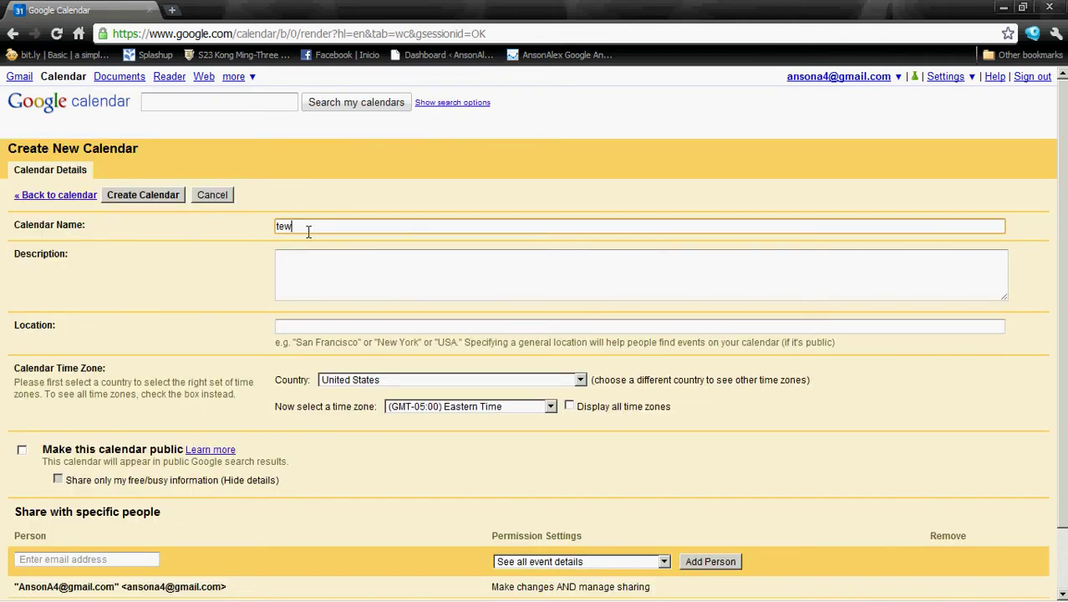
key(BackSpace)
key(BackSpace)
key(BackSpace)
text(st)
click(148, 197)
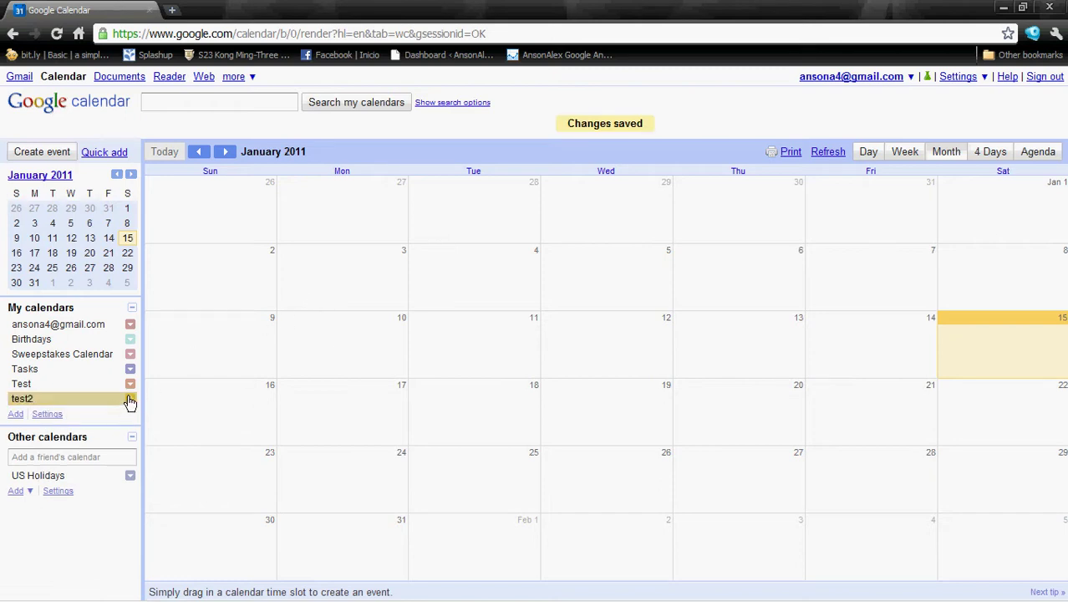
click(130, 399)
click(154, 528)
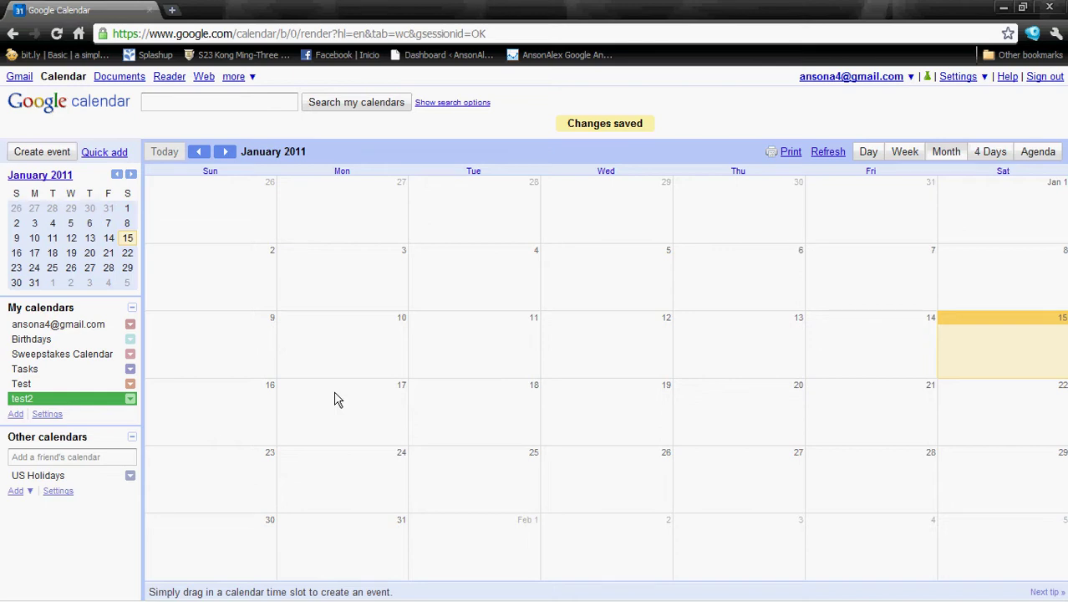
Start an all-day 'Rent' event on Saturday, January 1, 2011 and open its full details.
click(971, 214)
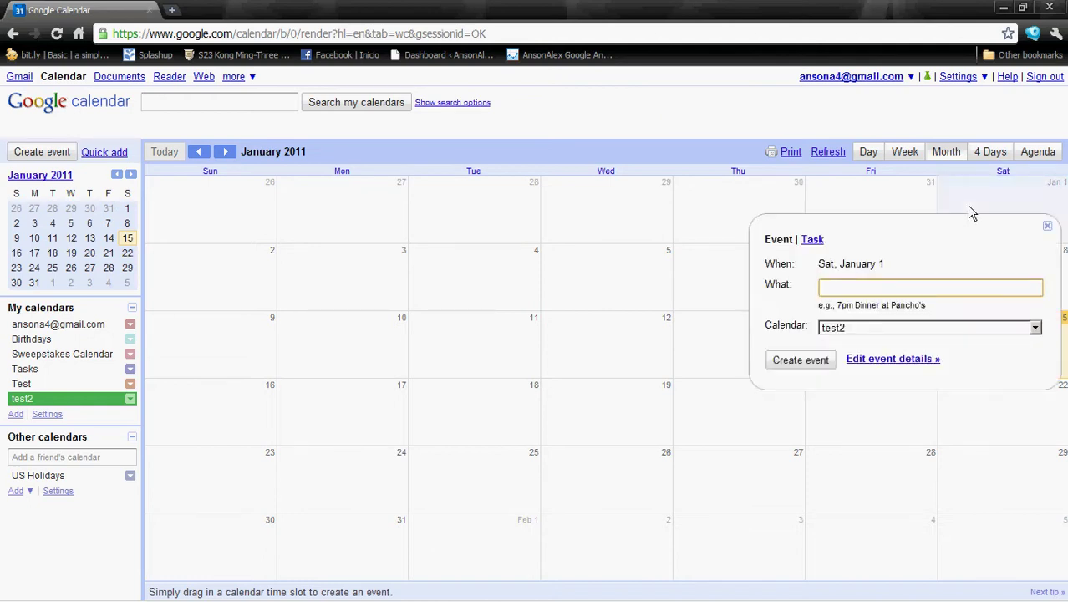
text(Rent)
click(865, 359)
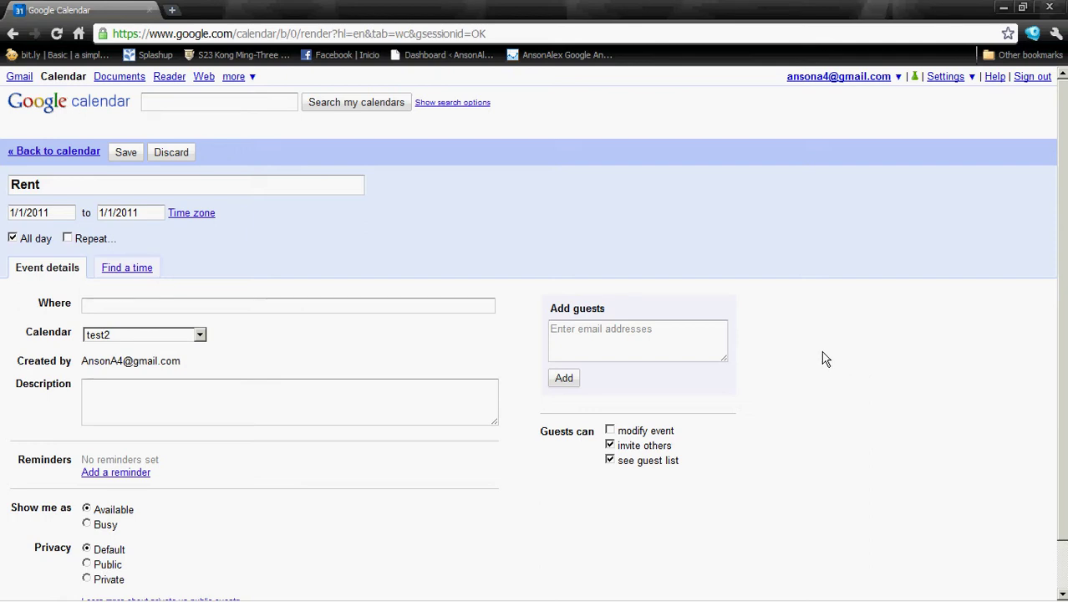
Set the Rent event to repeat monthly on day 1.
click(168, 185)
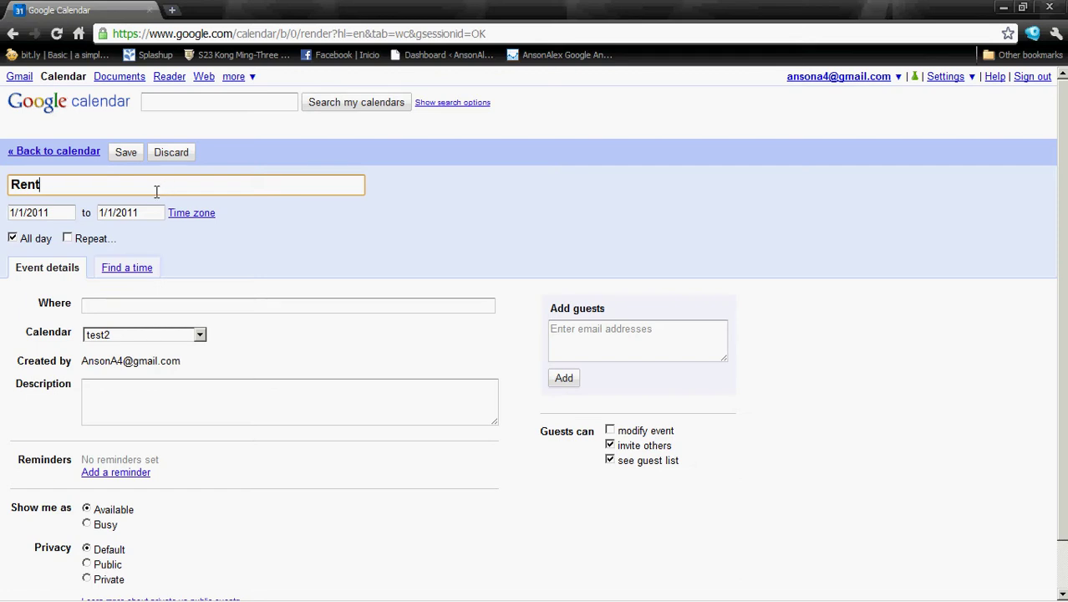
click(68, 238)
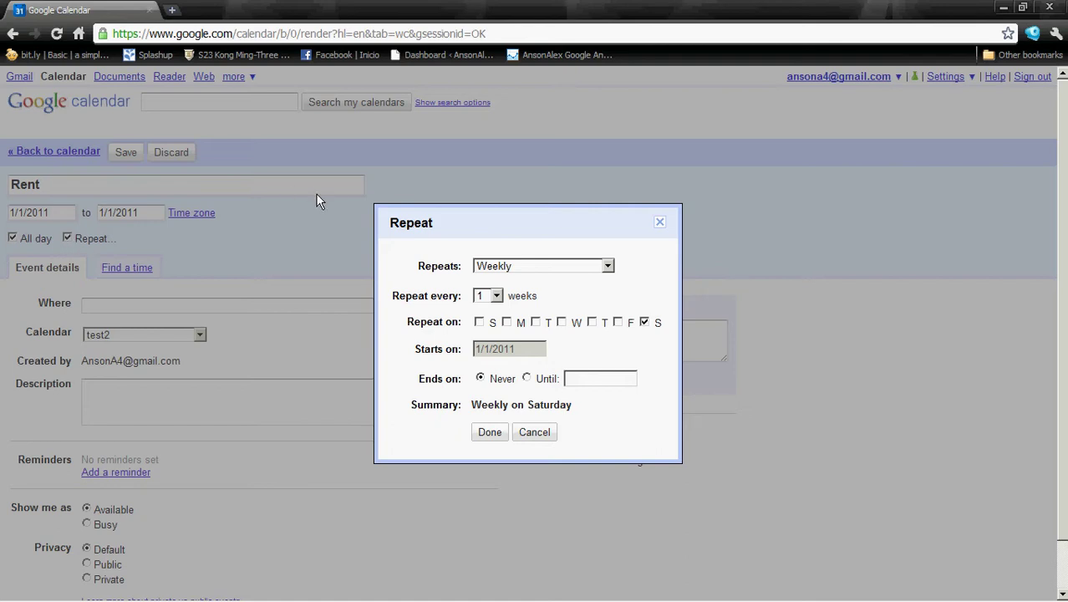
click(567, 269)
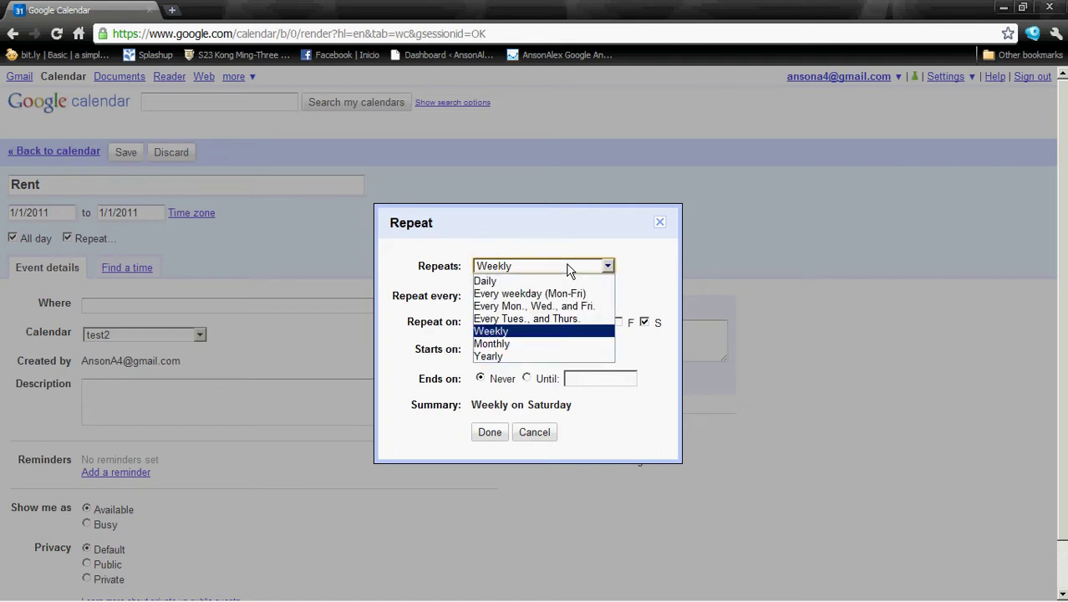
click(534, 344)
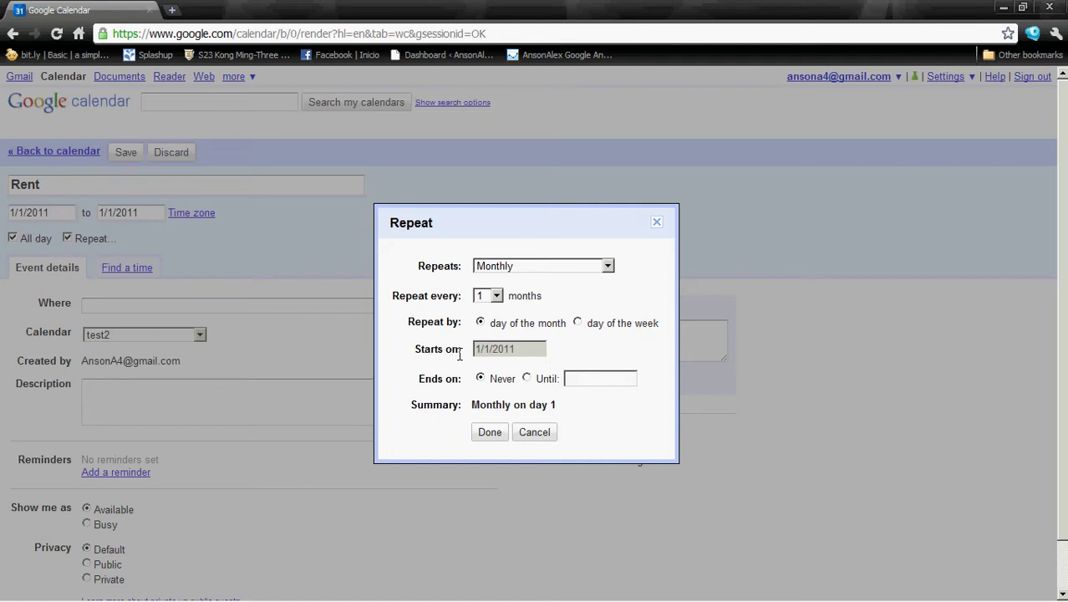
click(489, 433)
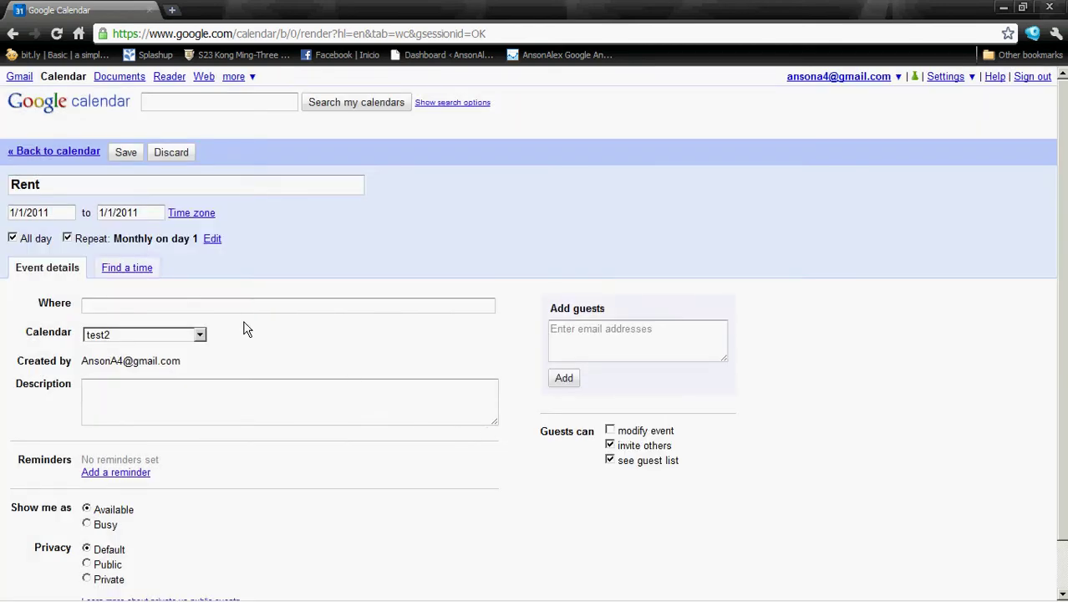
Add an email reminder to the Rent event set to 1 week before.
scroll(831, 343, down, 1)
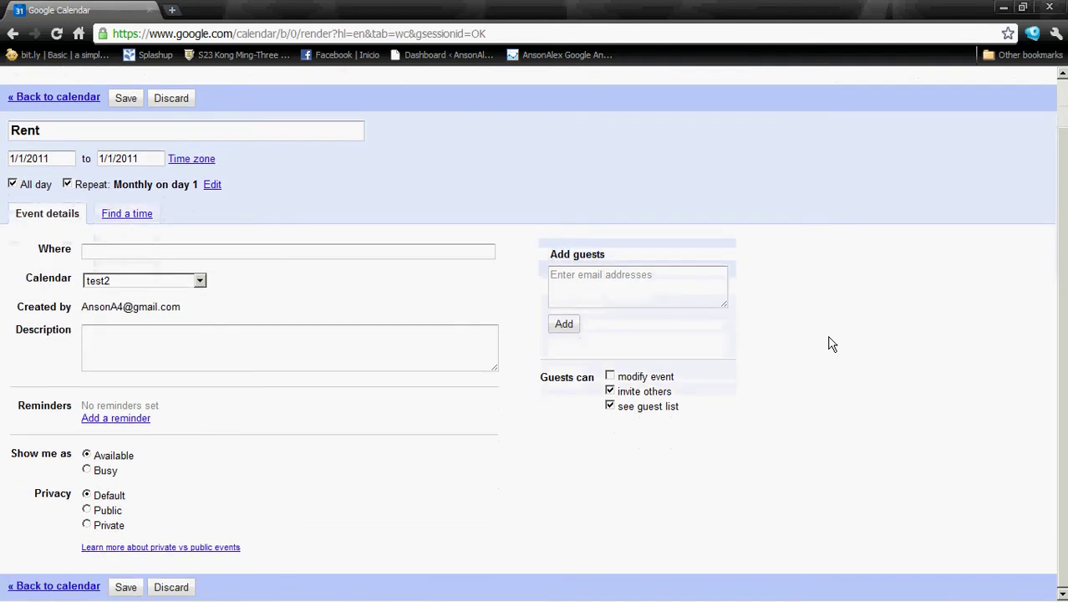
click(134, 422)
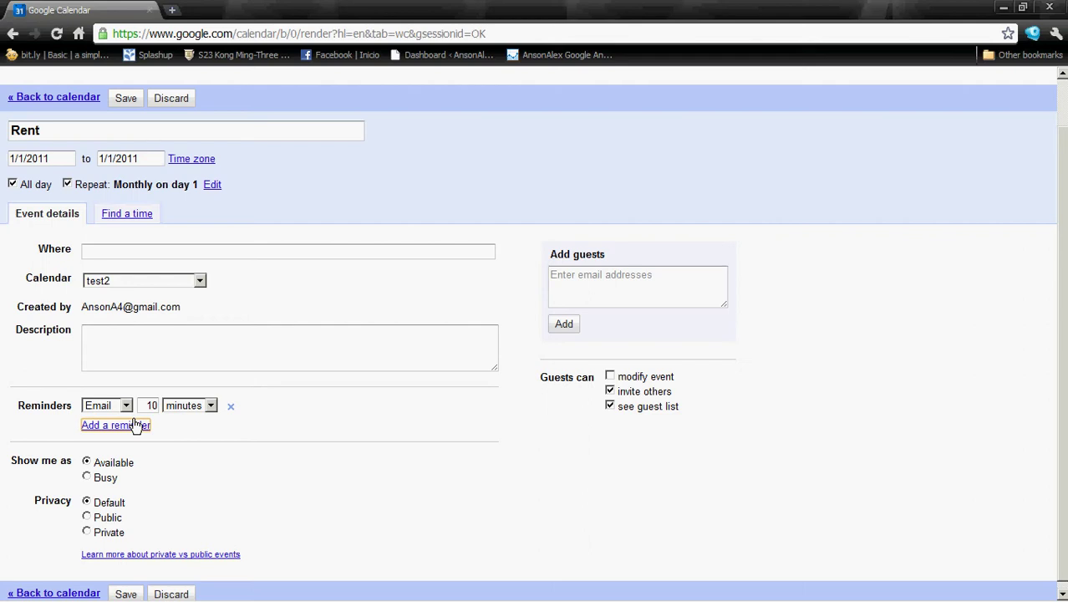
click(125, 406)
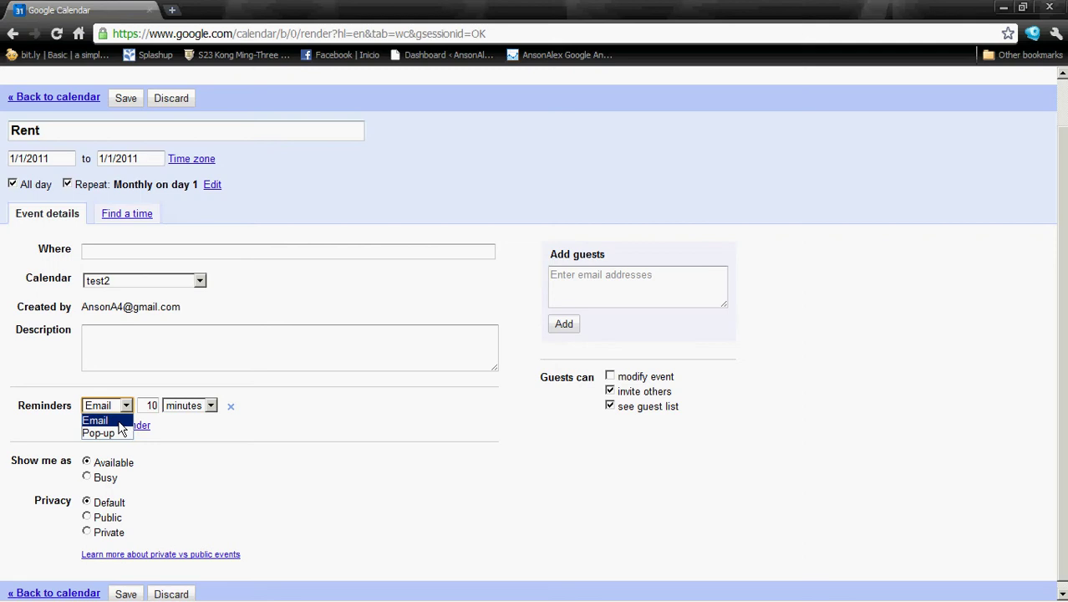
click(119, 422)
drag(144, 406, 194, 405)
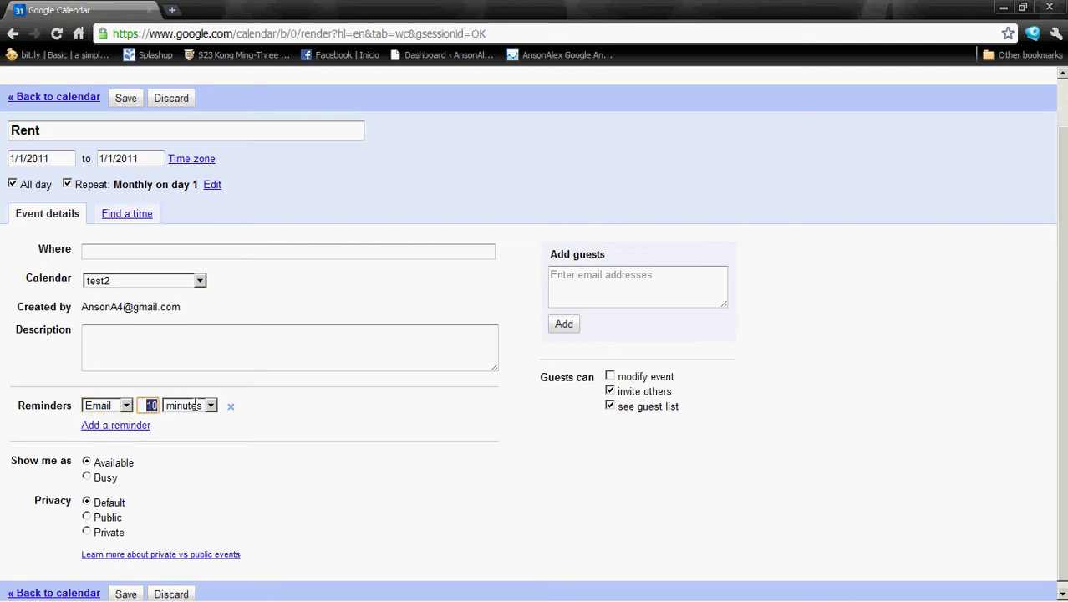
text(7)
click(209, 405)
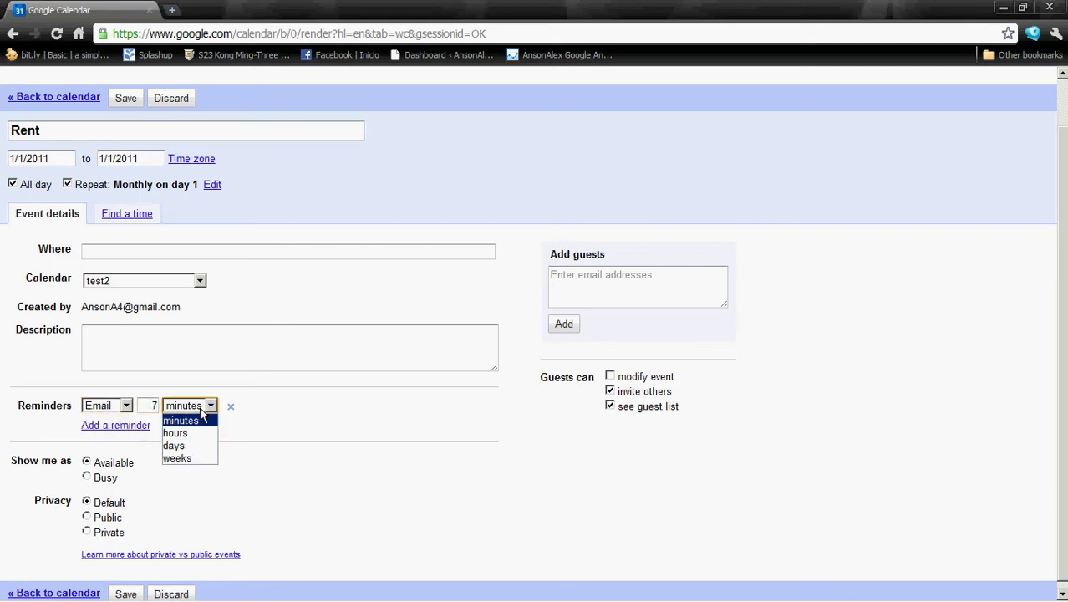
click(192, 447)
drag(163, 406, 148, 405)
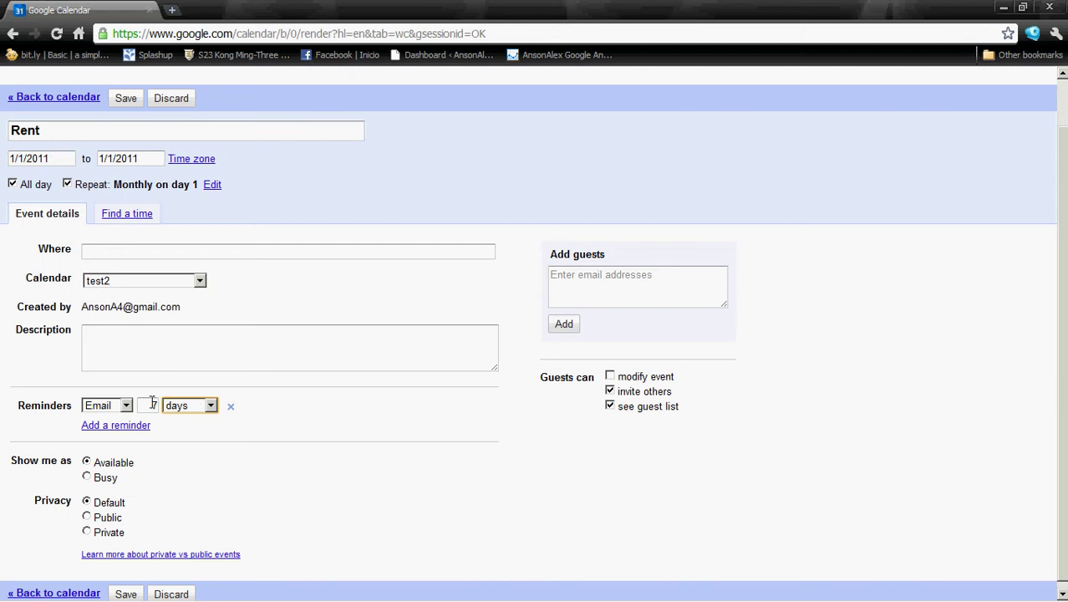
text(1)
click(172, 407)
click(190, 457)
Add a second email reminder set to 2 weeks before.
click(117, 426)
double_click(147, 426)
text(2)
click(204, 427)
click(200, 478)
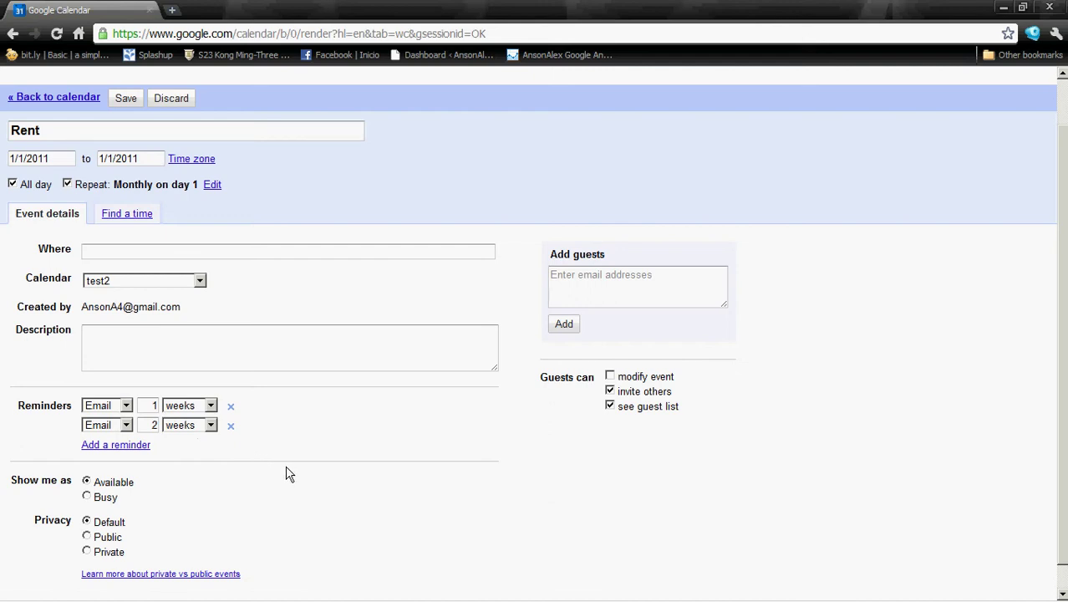
scroll(286, 474, down, 1)
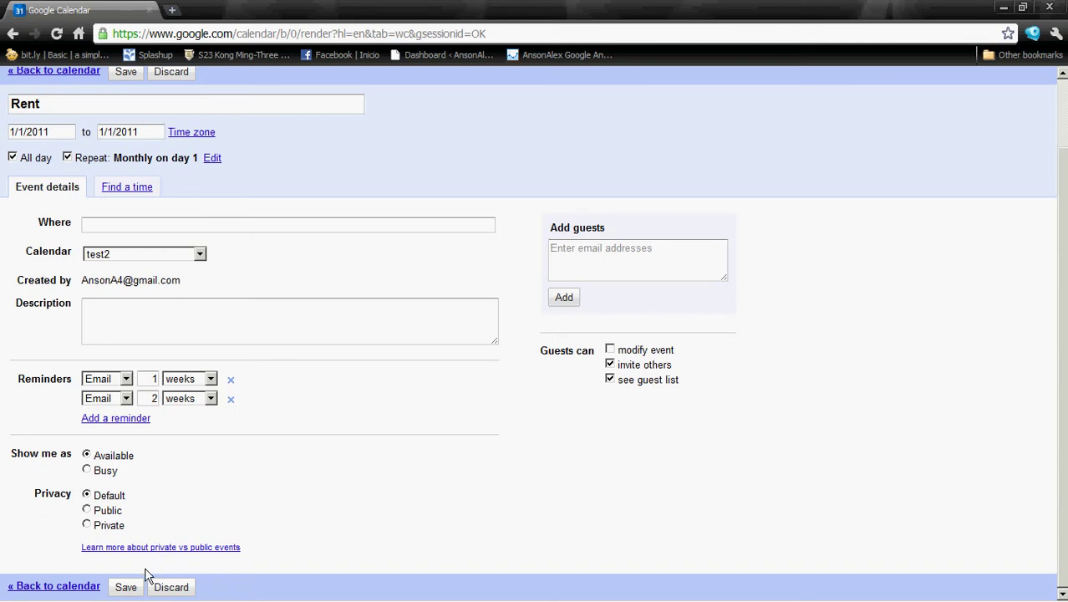
Save the Rent event, check February and March 2011 show it on the 1st, then return to January.
click(126, 587)
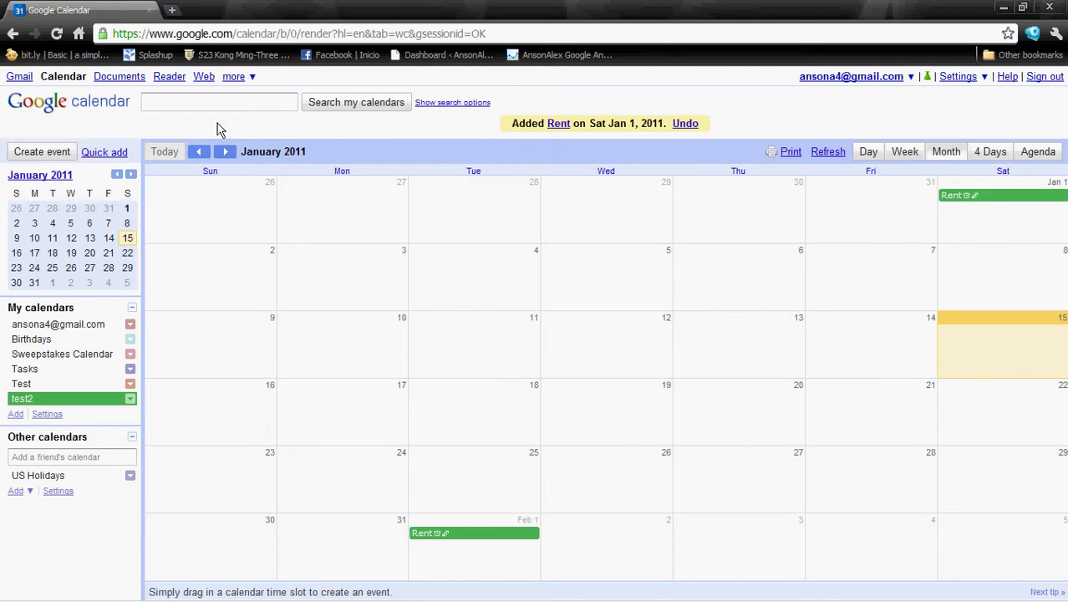
click(225, 153)
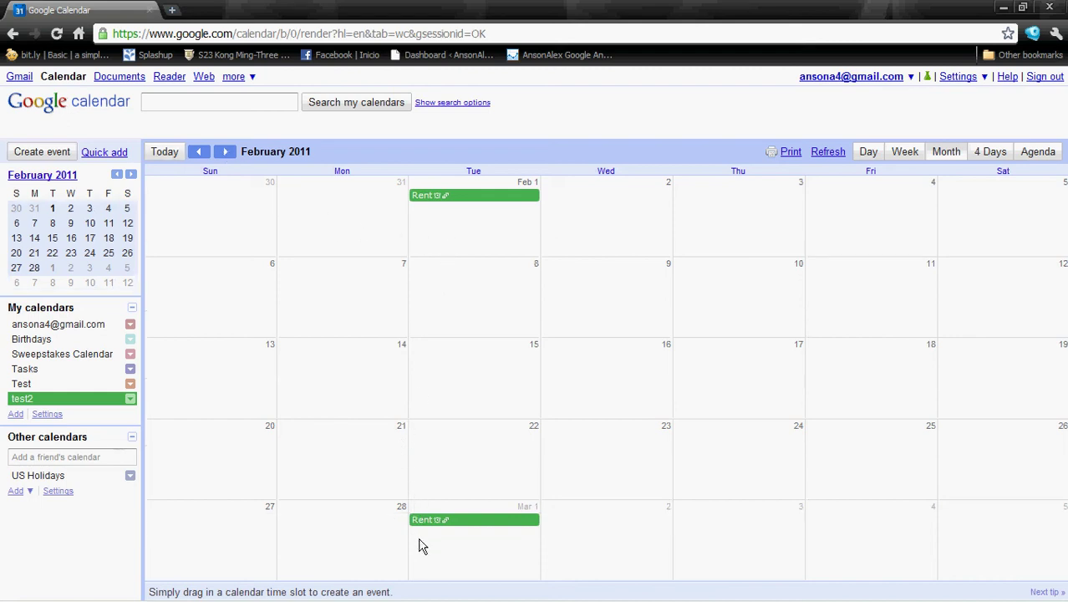
click(226, 153)
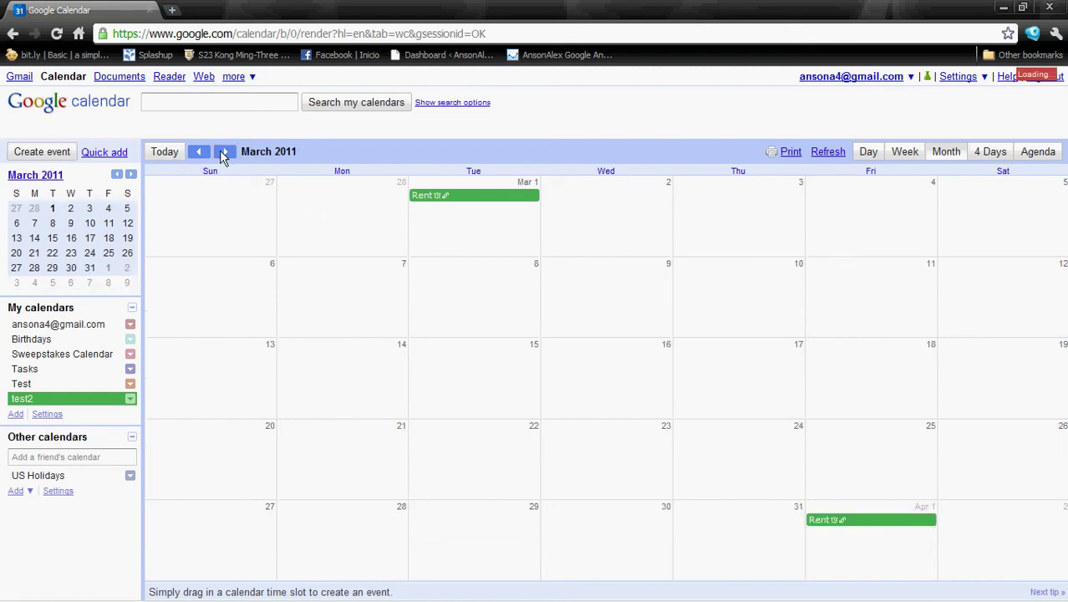
click(200, 153)
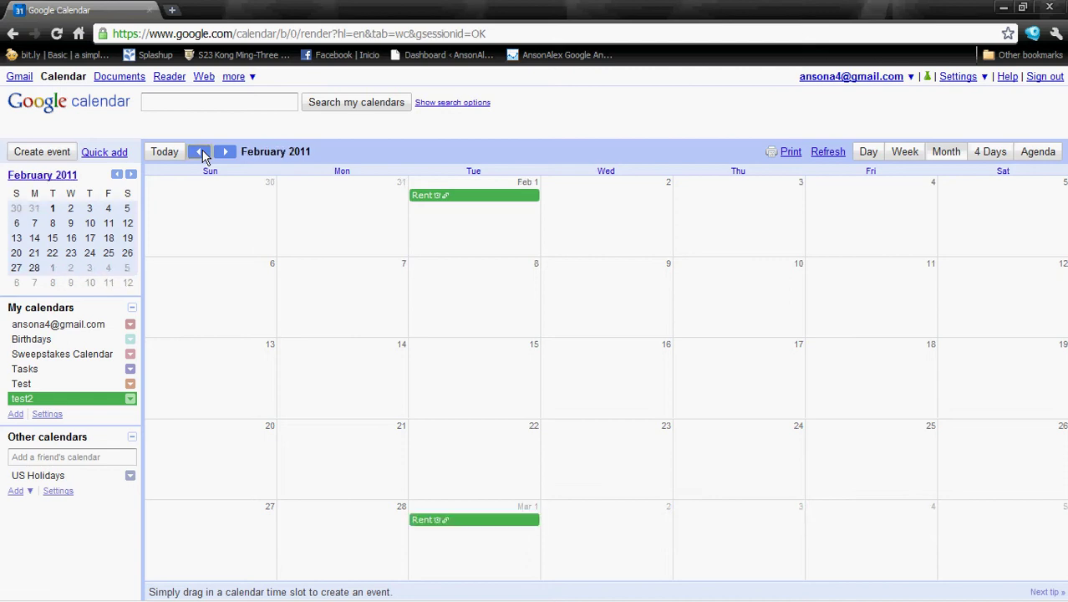
click(200, 153)
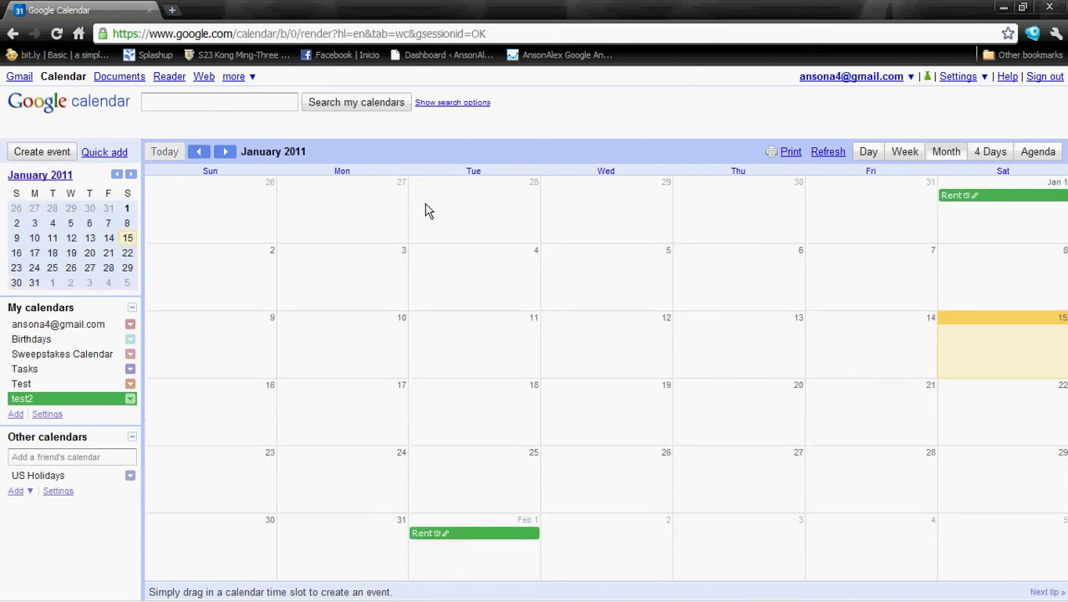
Start an all-day 'Electric' event on Tuesday, January 4 and open its full details.
click(458, 266)
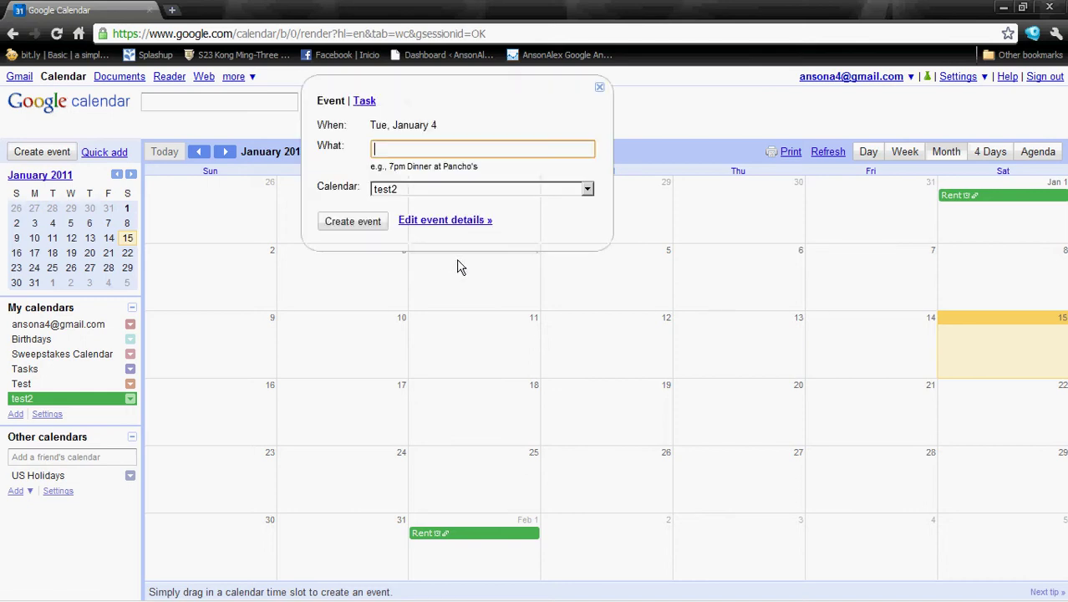
text(Electir)
key(BackSpace)
key(BackSpace)
text(ric)
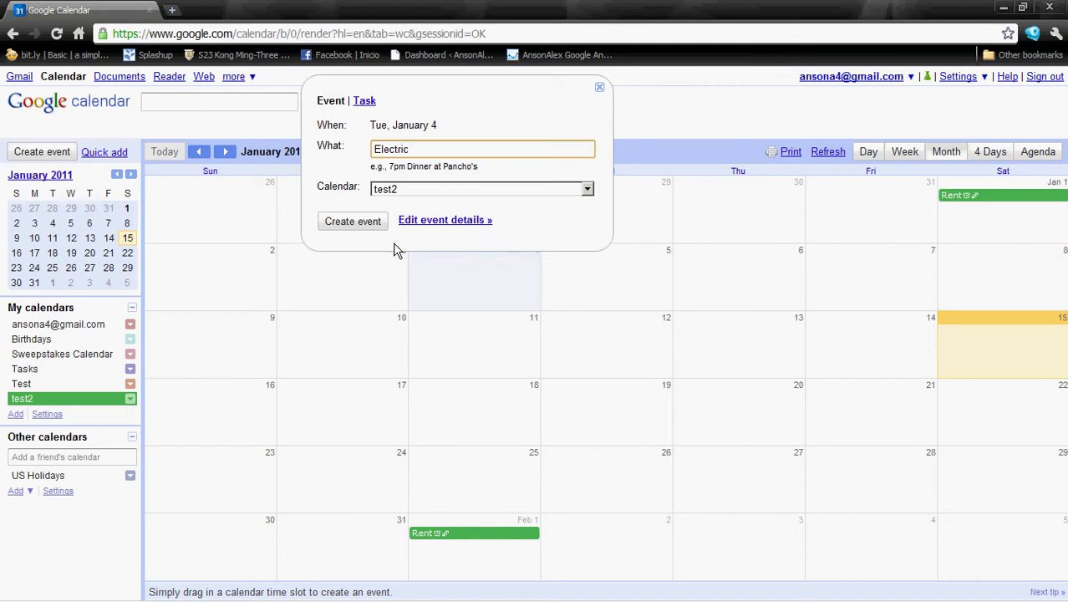
click(408, 222)
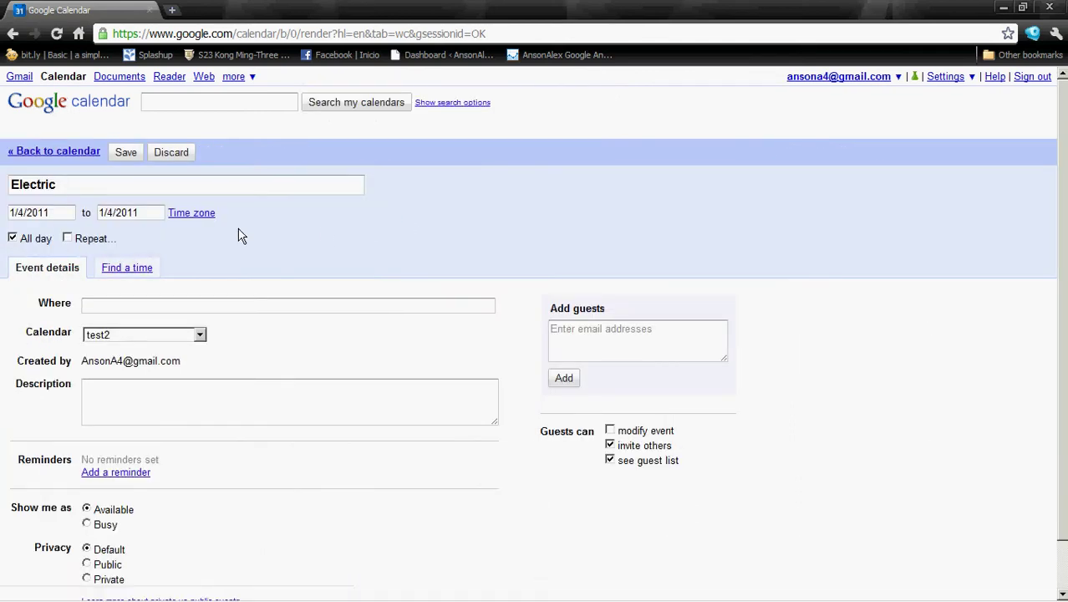
Set the Electric event to repeat monthly on day 4.
click(68, 239)
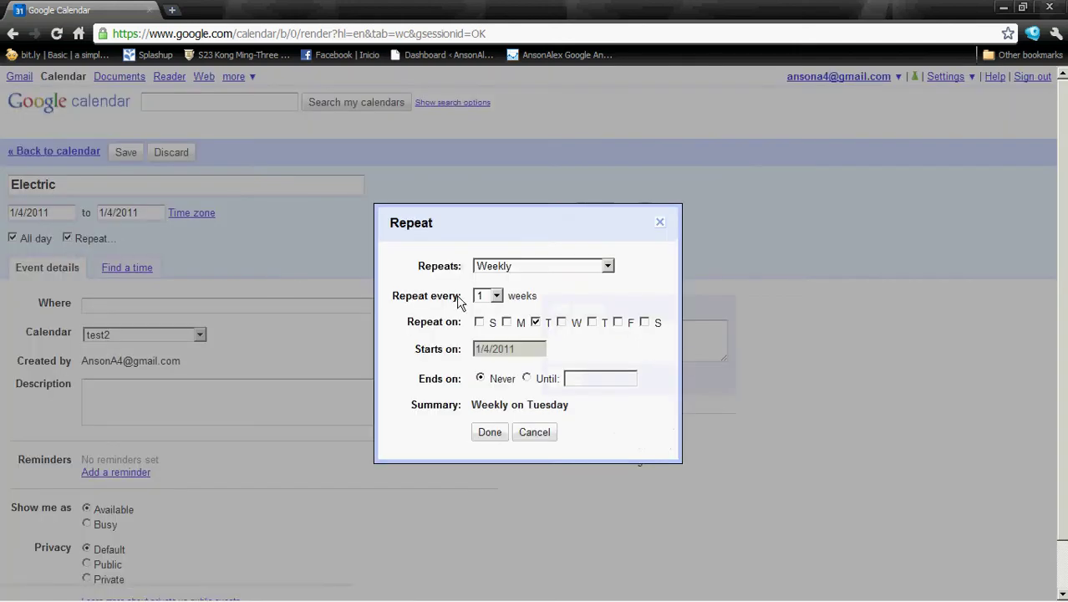
click(529, 267)
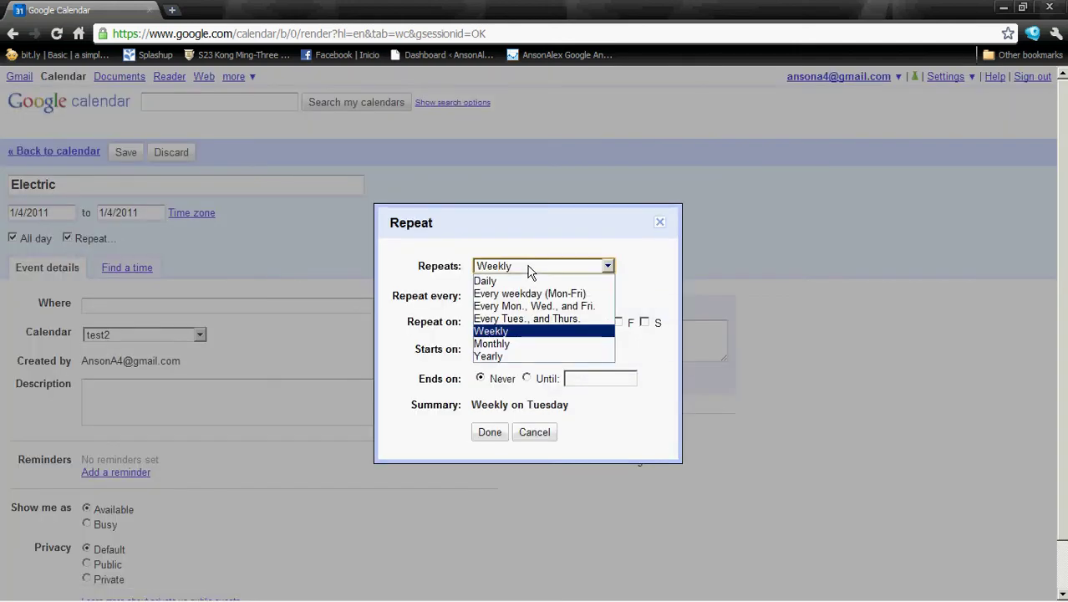
click(511, 343)
click(497, 433)
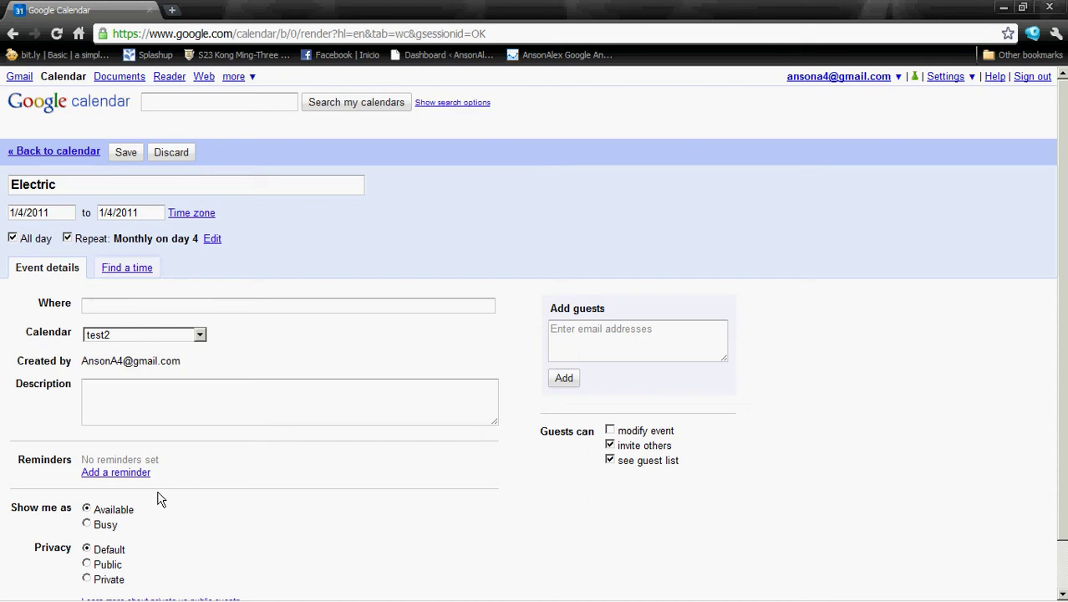
Give Electric a 1-week email reminder and save the event.
click(123, 473)
click(121, 461)
click(122, 472)
key(Tab)
text(1)
click(186, 459)
click(191, 510)
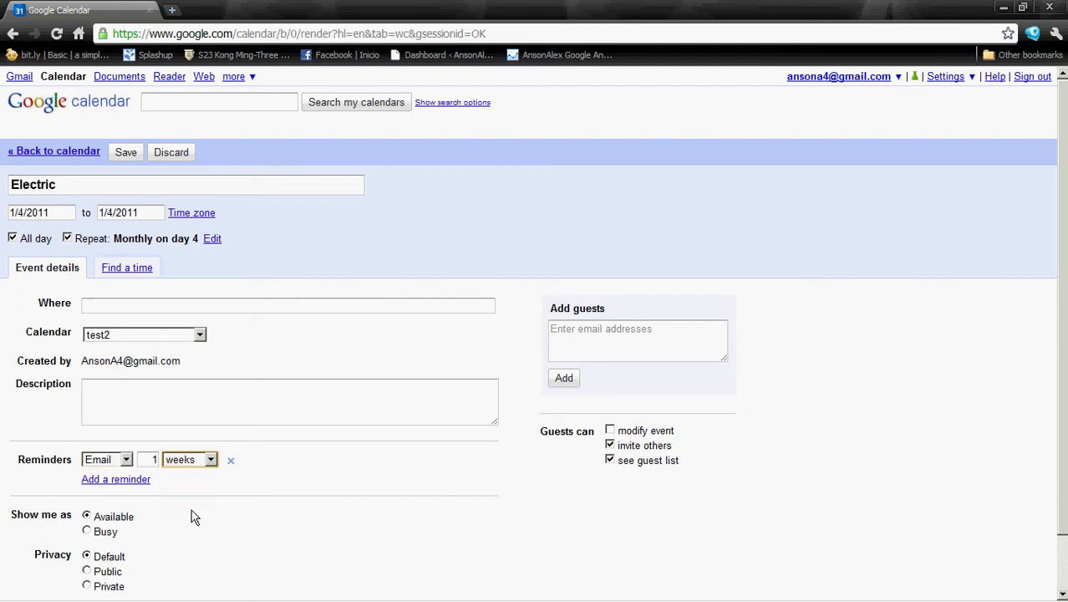
click(234, 490)
scroll(235, 492, down, 2)
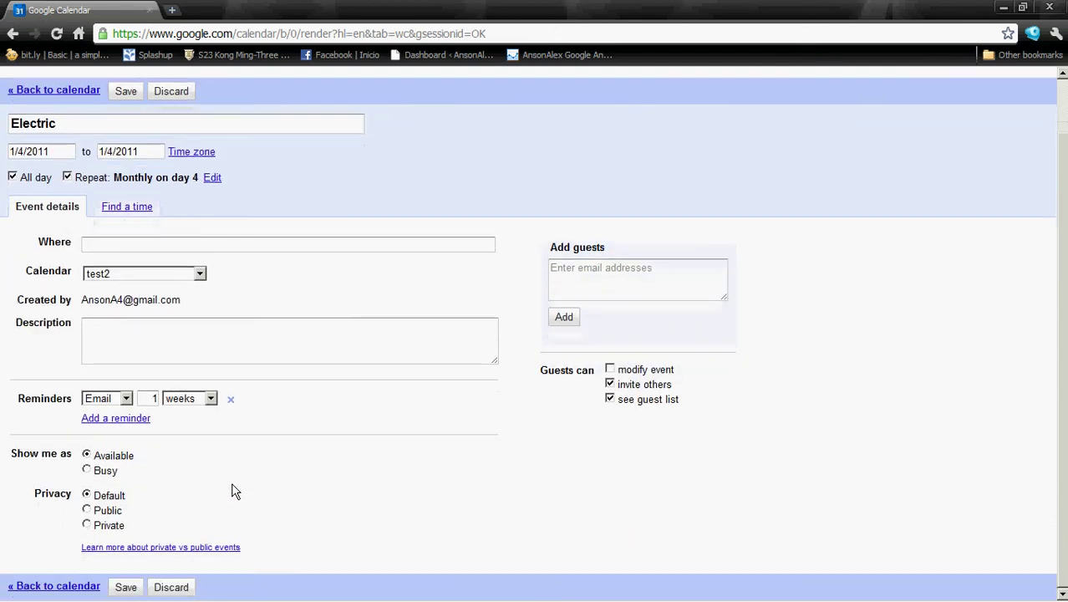
click(124, 589)
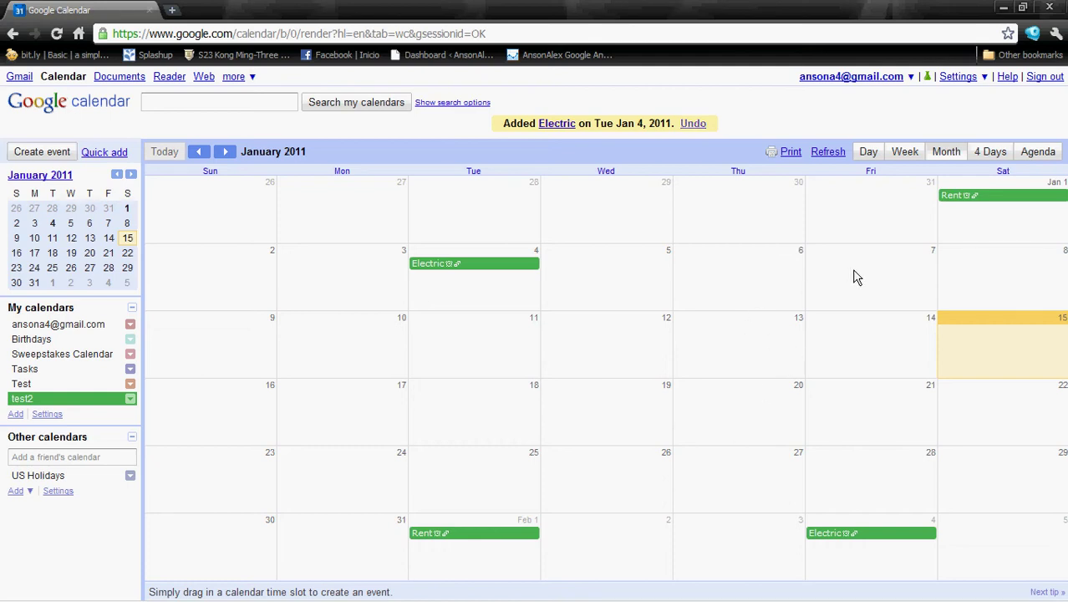
Start an all-day 'Payday' event on Friday, January 7 and open its full details.
click(875, 275)
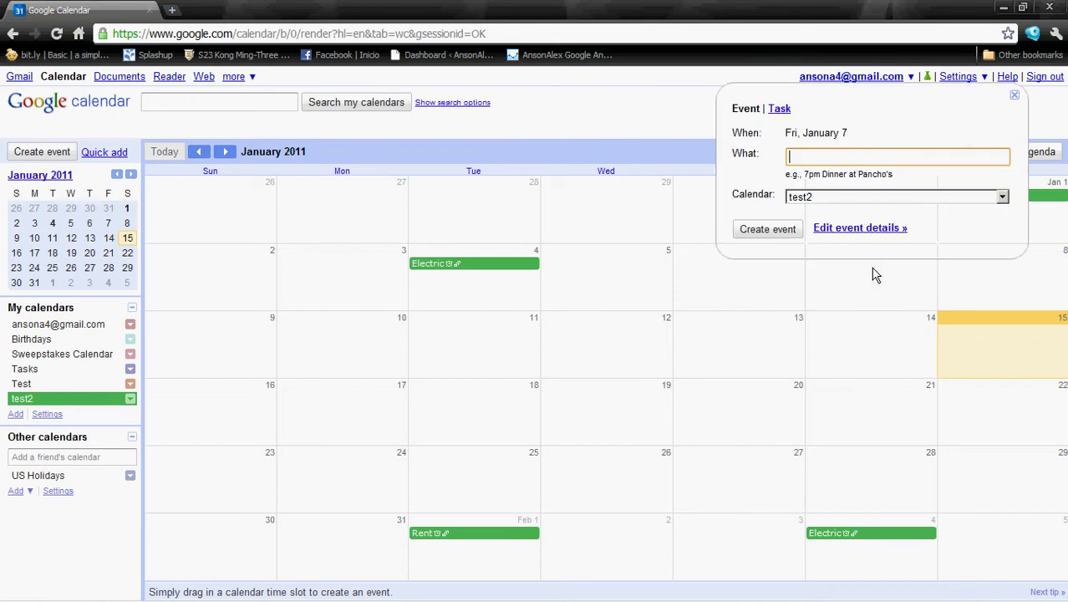
text(Payday)
click(869, 228)
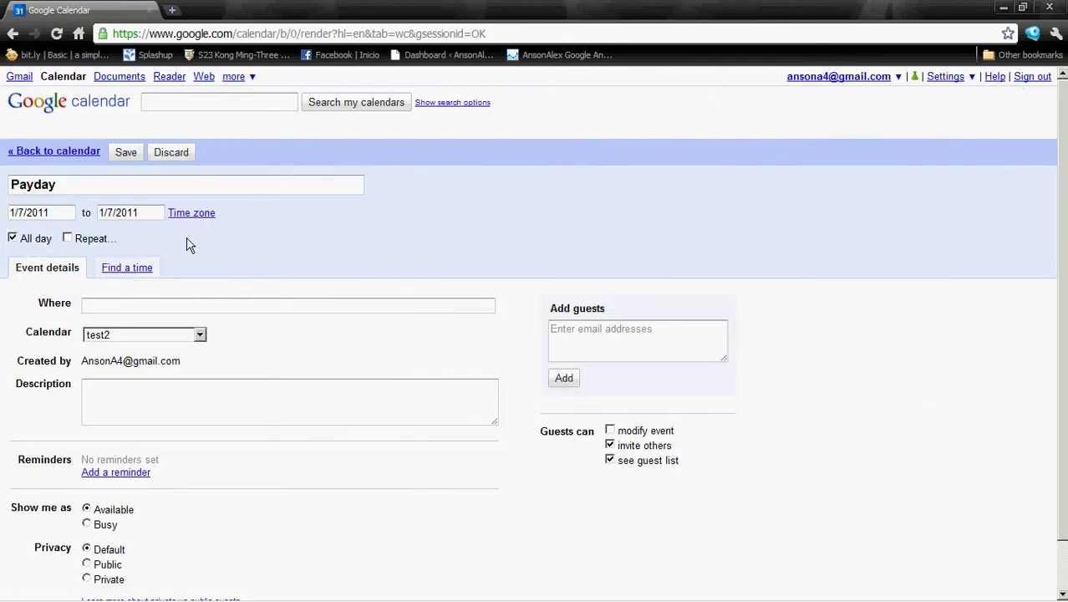
Make Payday repeat weekly every 2 weeks on Friday and save it.
click(69, 238)
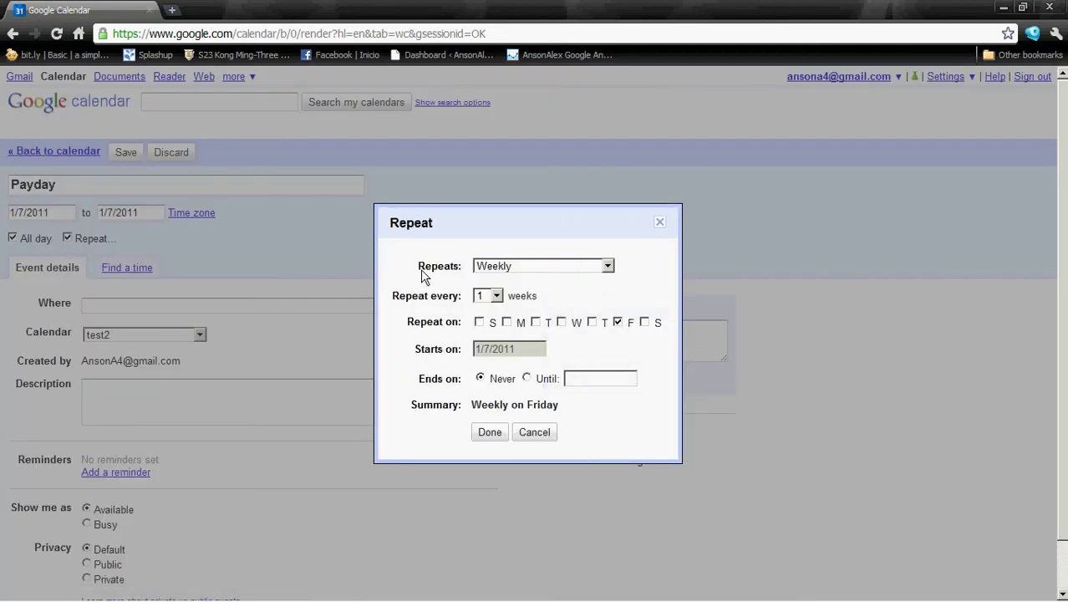
click(556, 267)
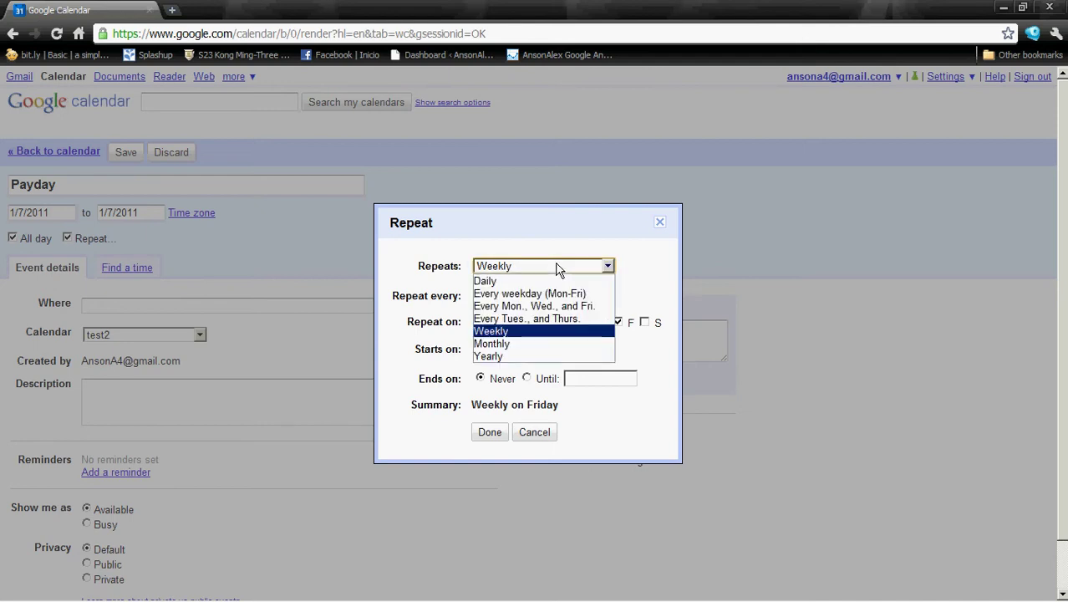
click(539, 335)
click(494, 296)
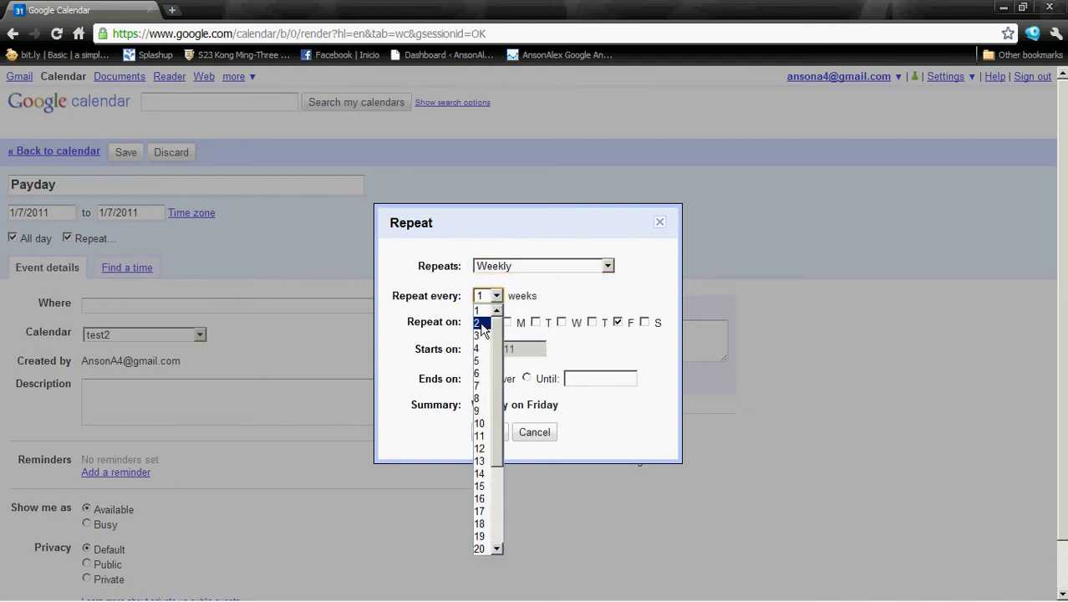
click(481, 325)
click(495, 439)
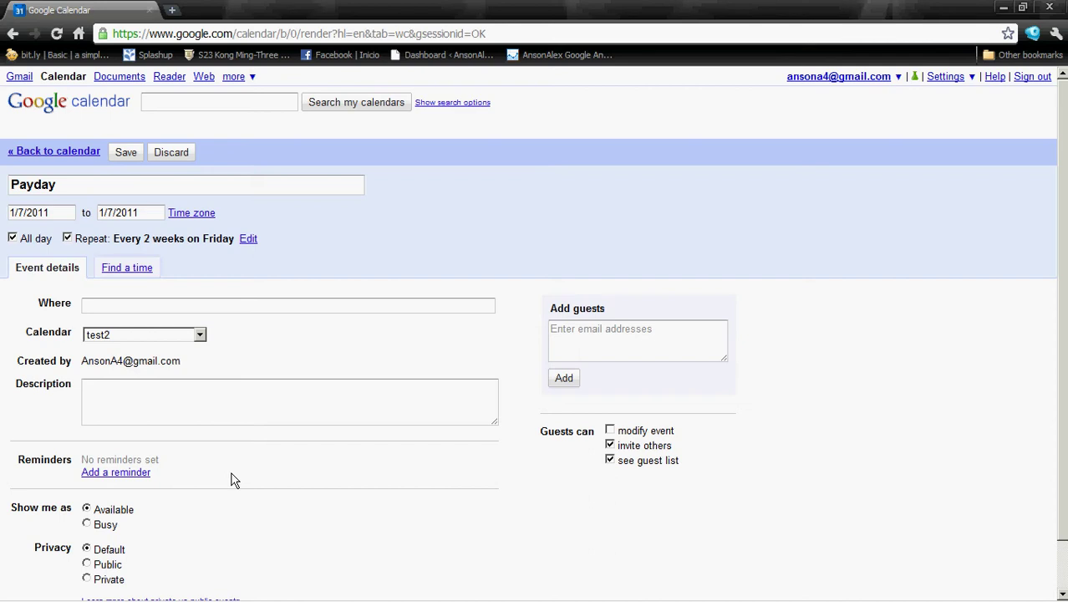
scroll(234, 479, down, 2)
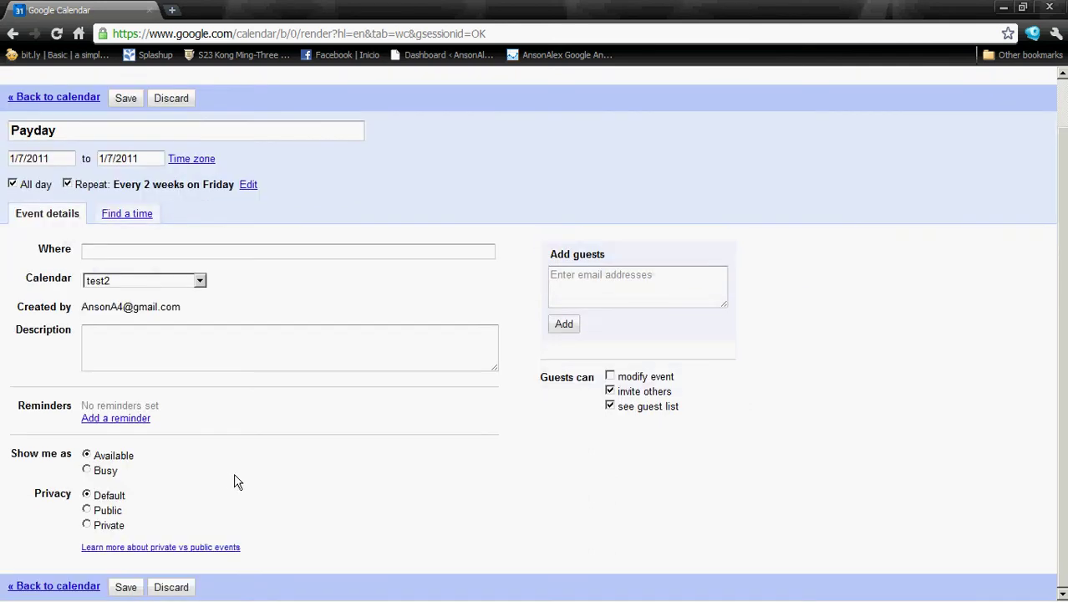
click(127, 587)
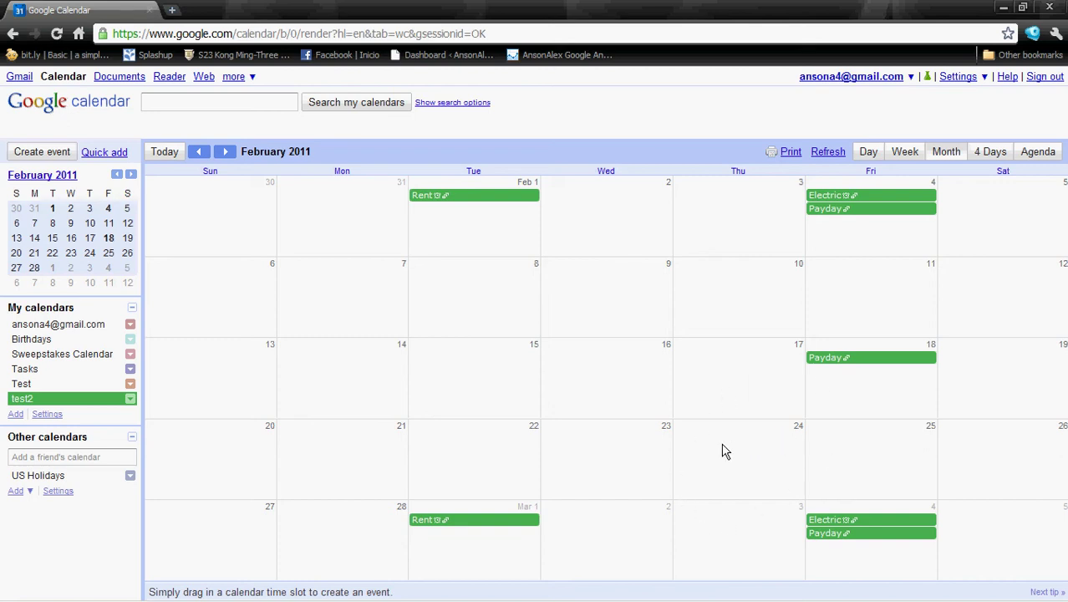
click(199, 152)
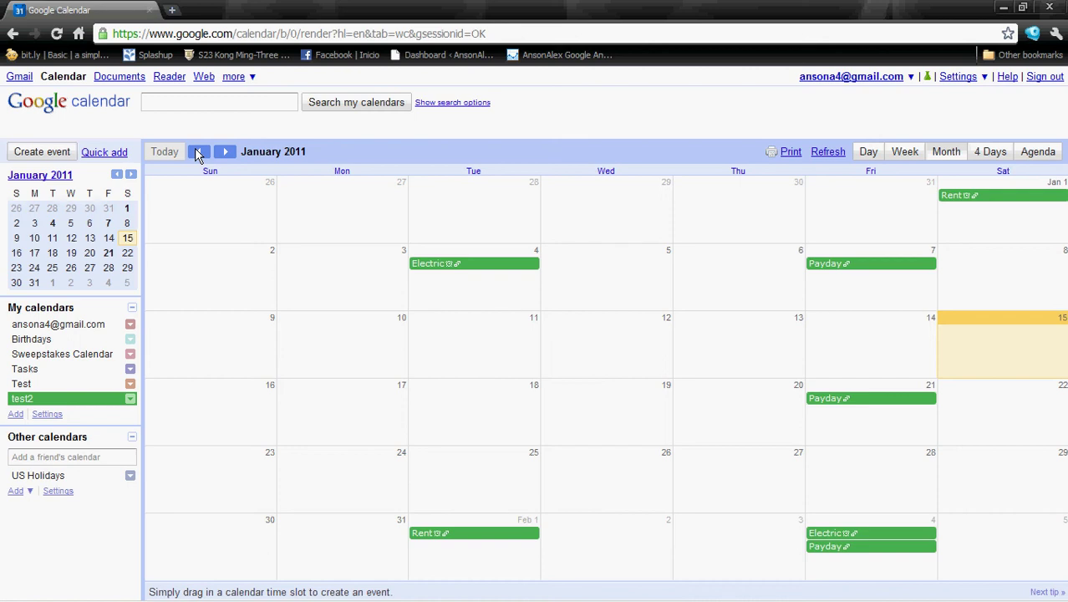
Rename only the January 4 occurrence to 'Electric (PAID)' and save it.
click(427, 266)
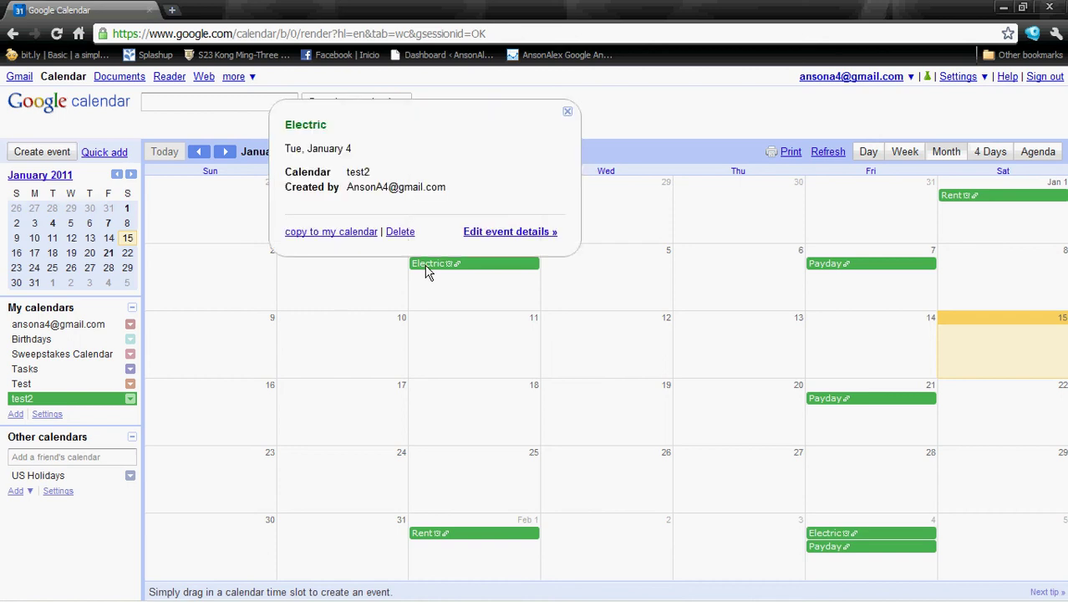
click(480, 234)
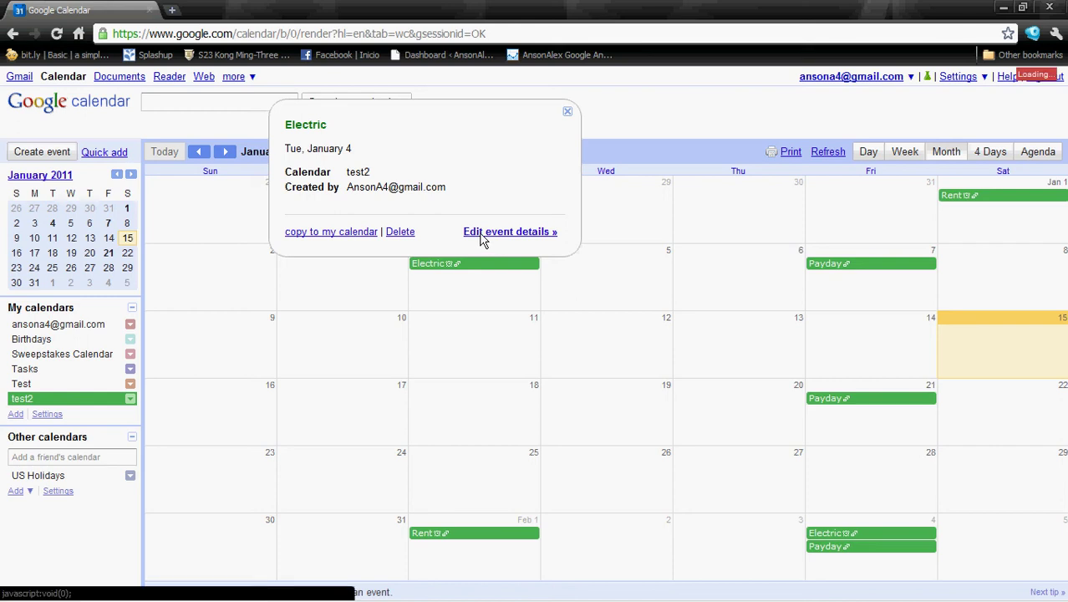
click(224, 193)
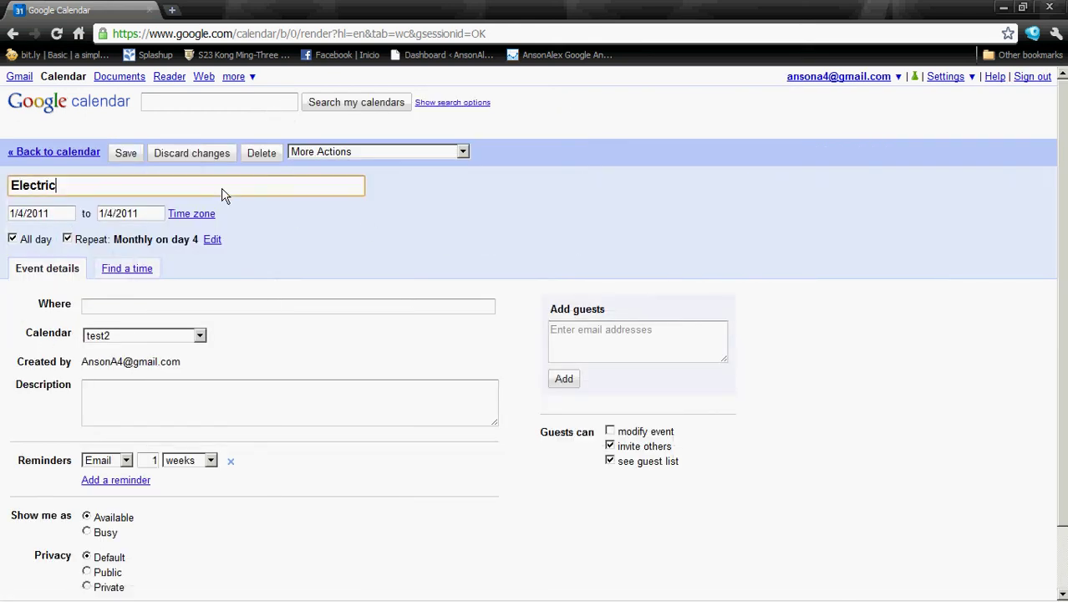
text((PAID))
click(126, 153)
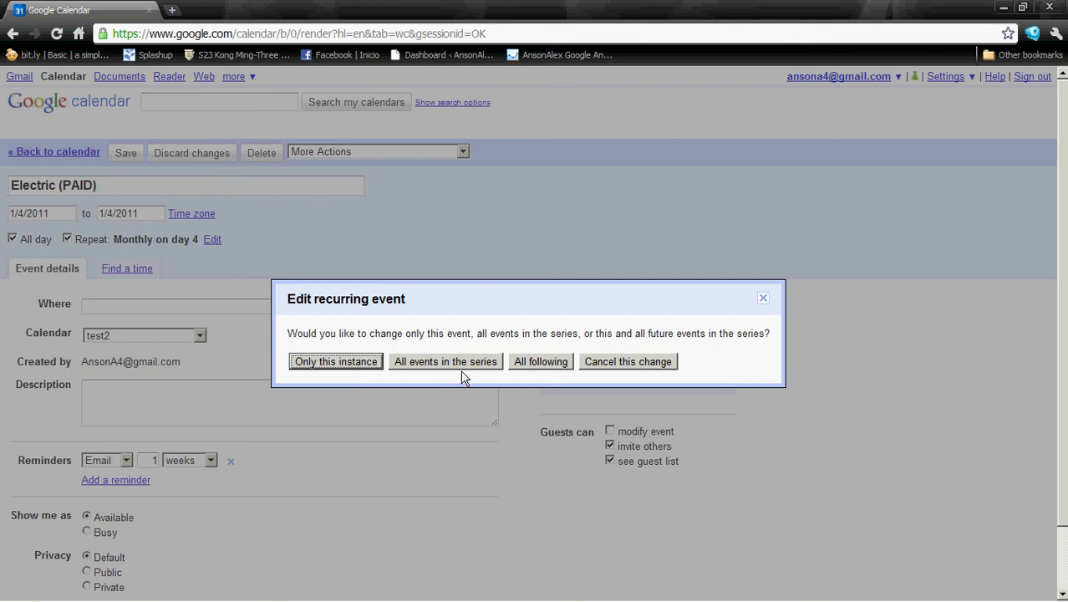
click(351, 361)
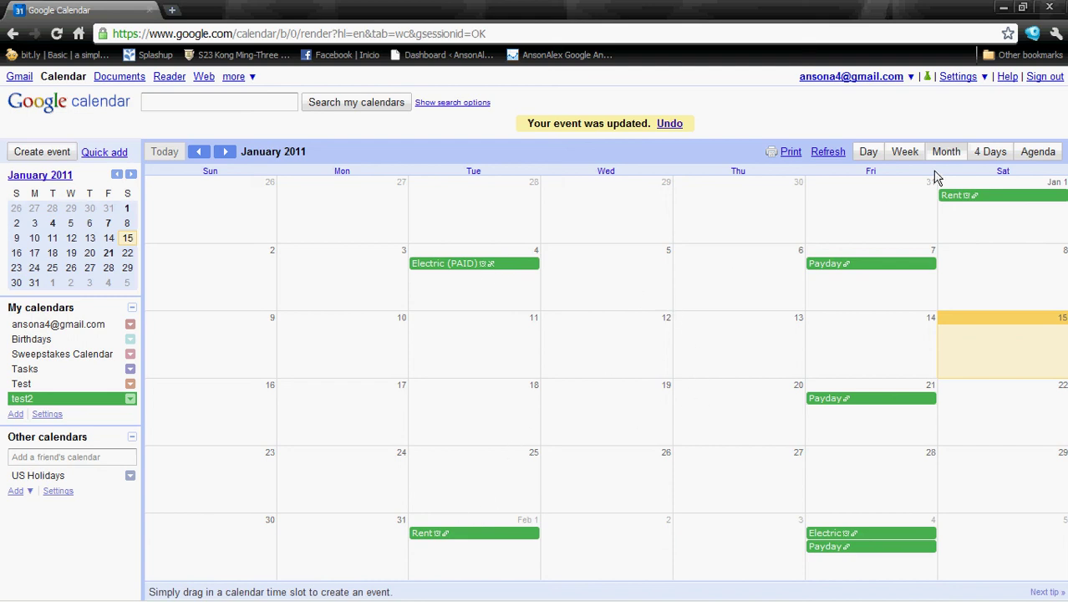
Retitle only the January 1 Rent occurrence to 'Rent (PAID)', leaving later occurrences unchanged.
click(952, 192)
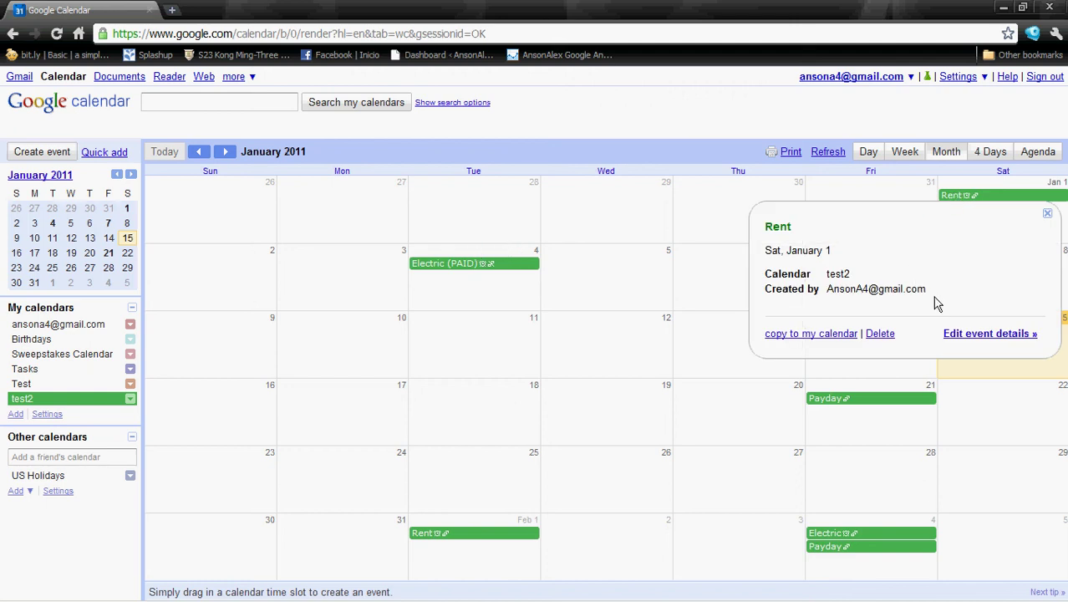
click(989, 333)
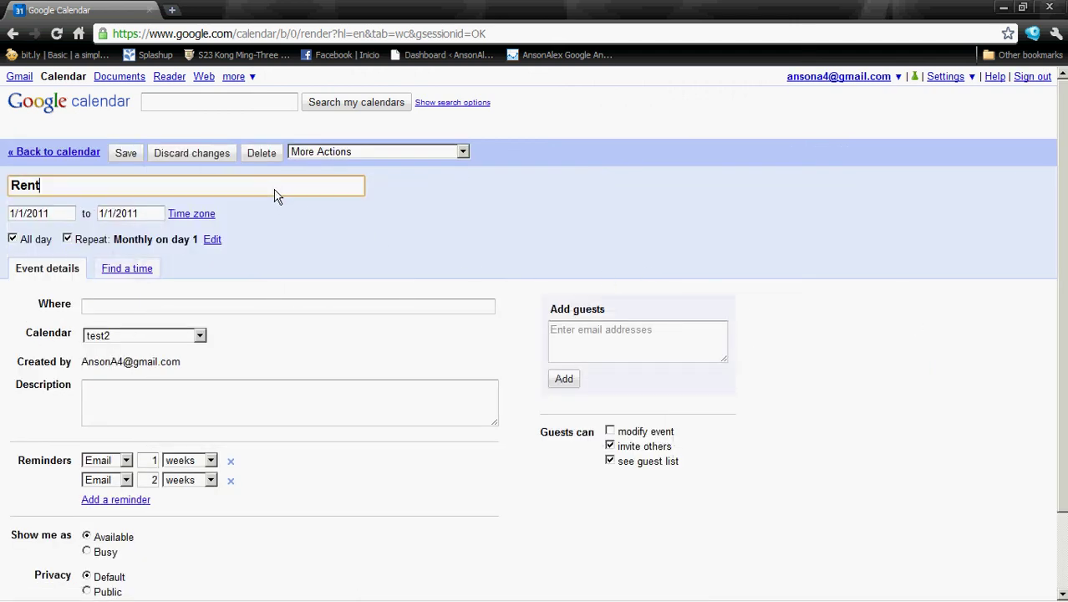
text((PAID))
click(132, 155)
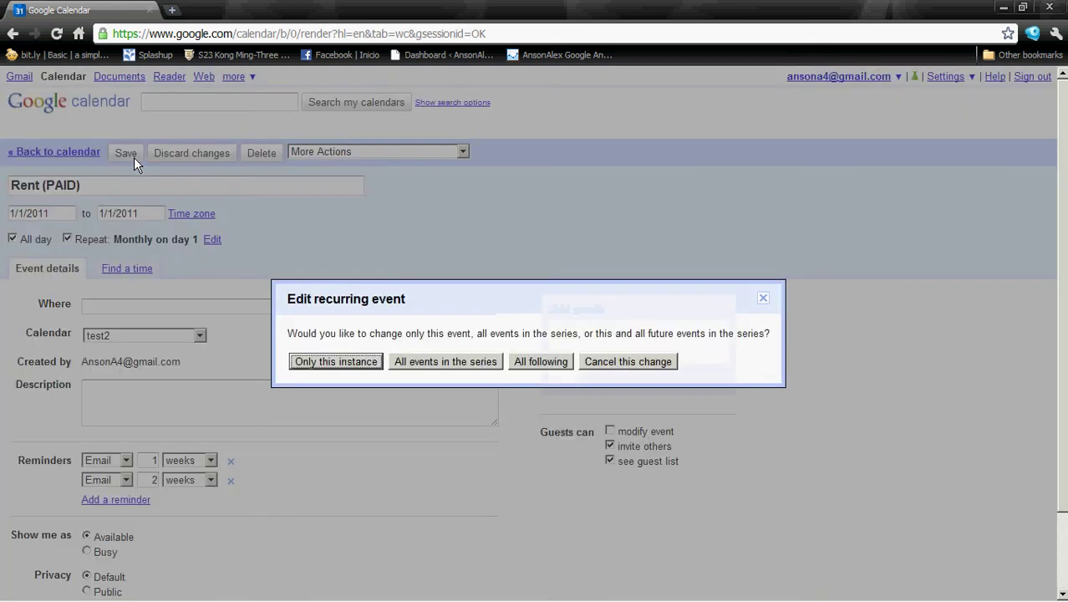
click(324, 358)
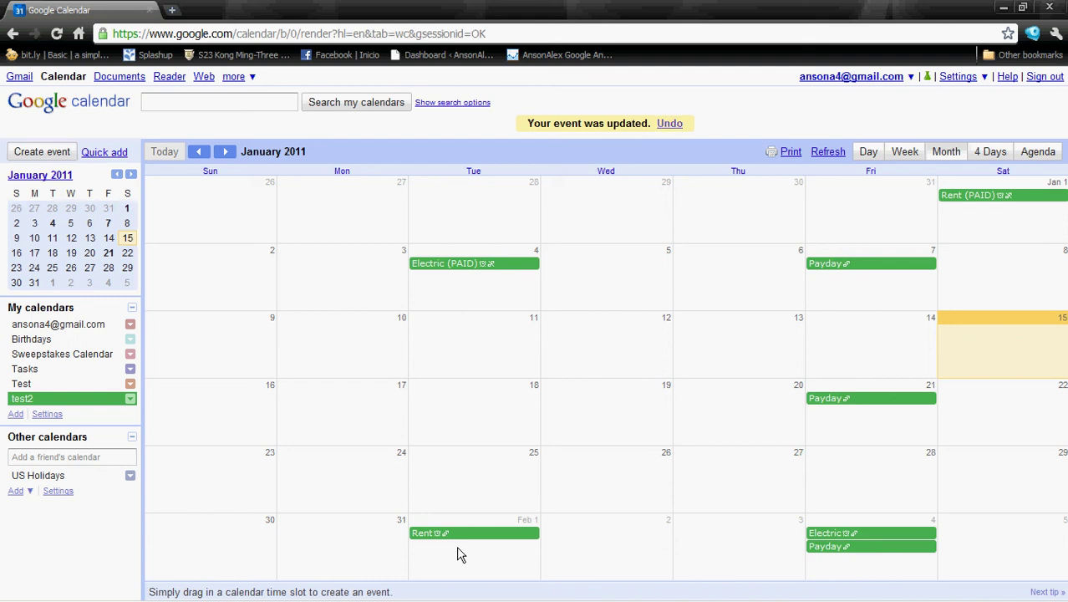
Go to ansonalex.com and open the 'Set Up Email Reminders for when Bills are Due' post.
click(449, 35)
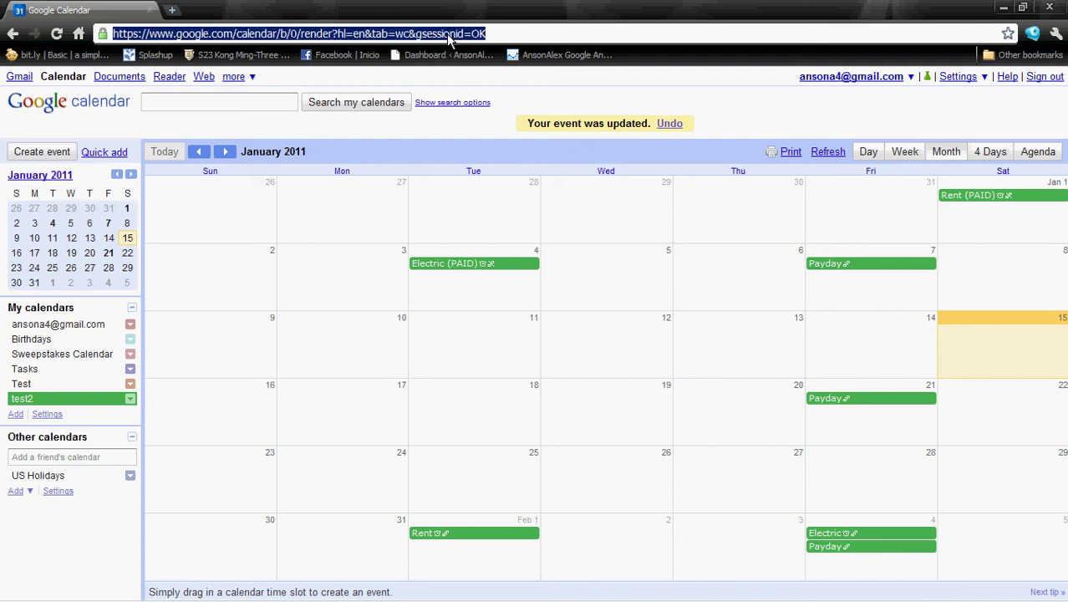
text(ansonalex.com)
key(Return)
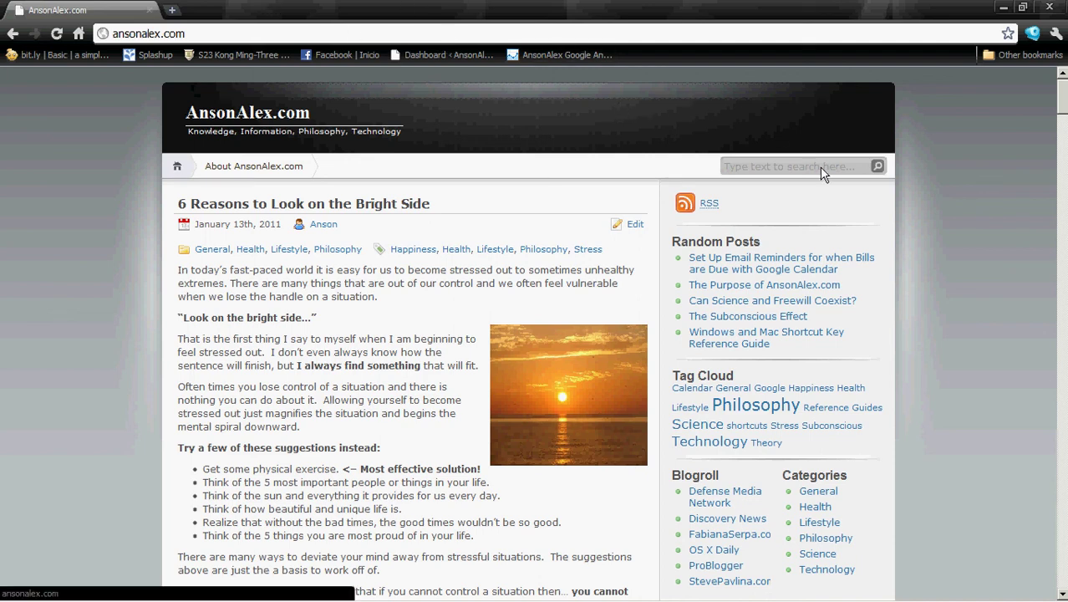
click(815, 267)
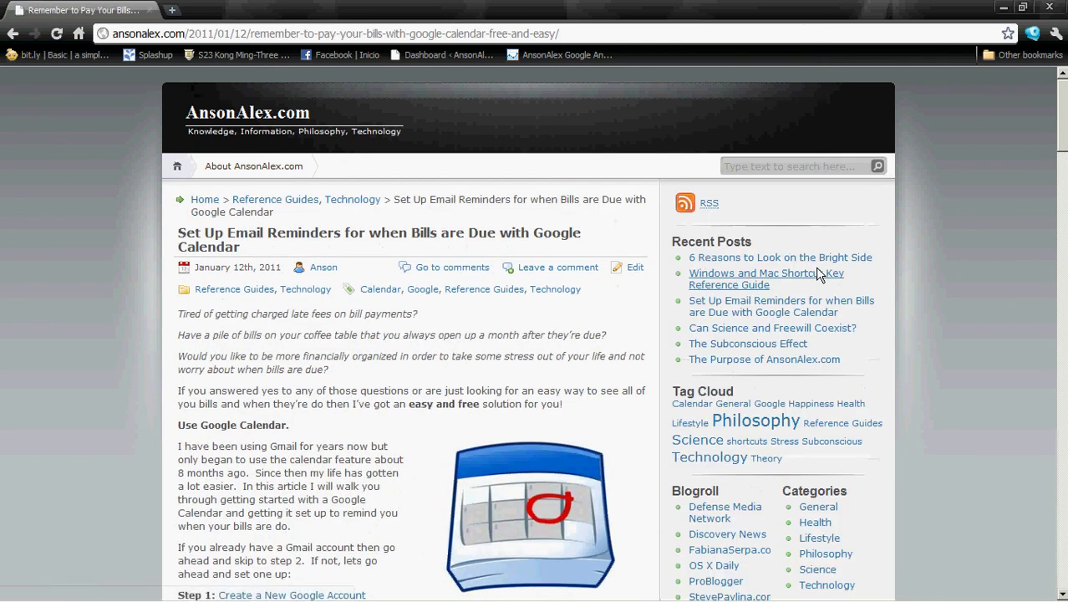